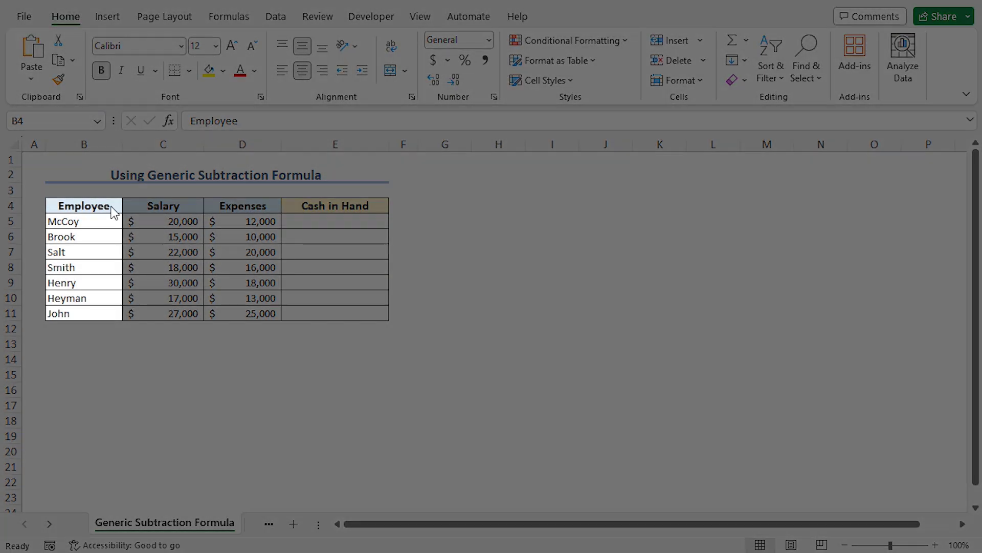
pyautogui.click(110, 206)
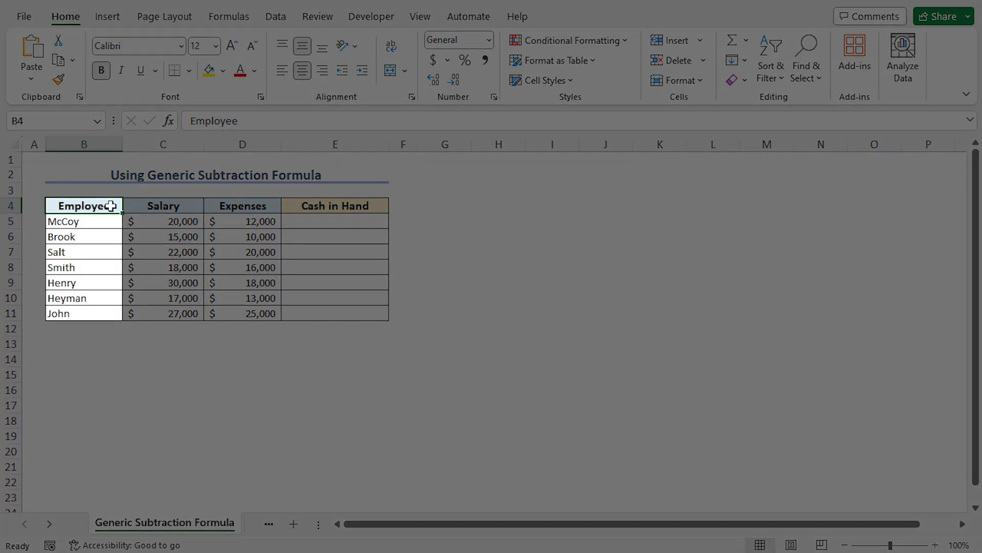
pyautogui.click(197, 204)
pyautogui.click(274, 205)
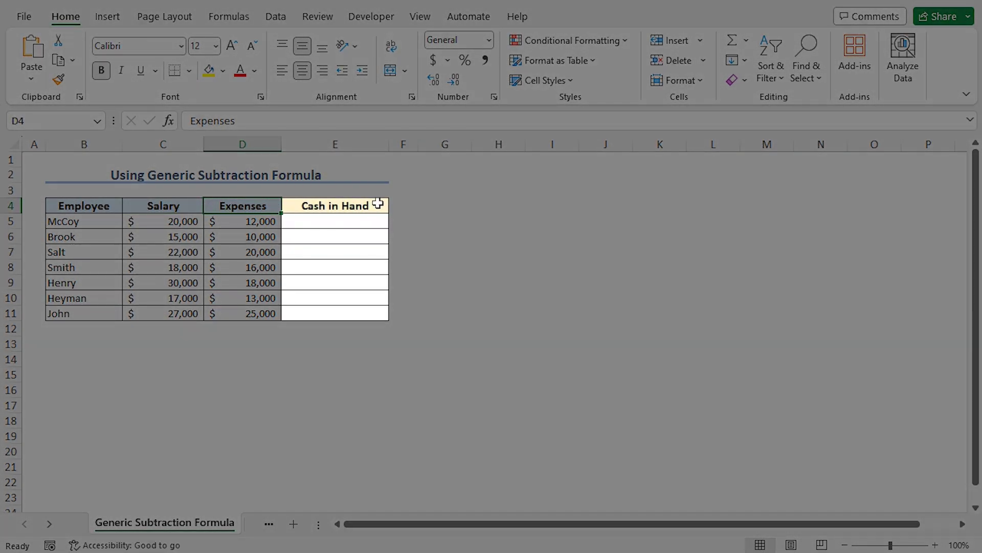
pyautogui.click(378, 203)
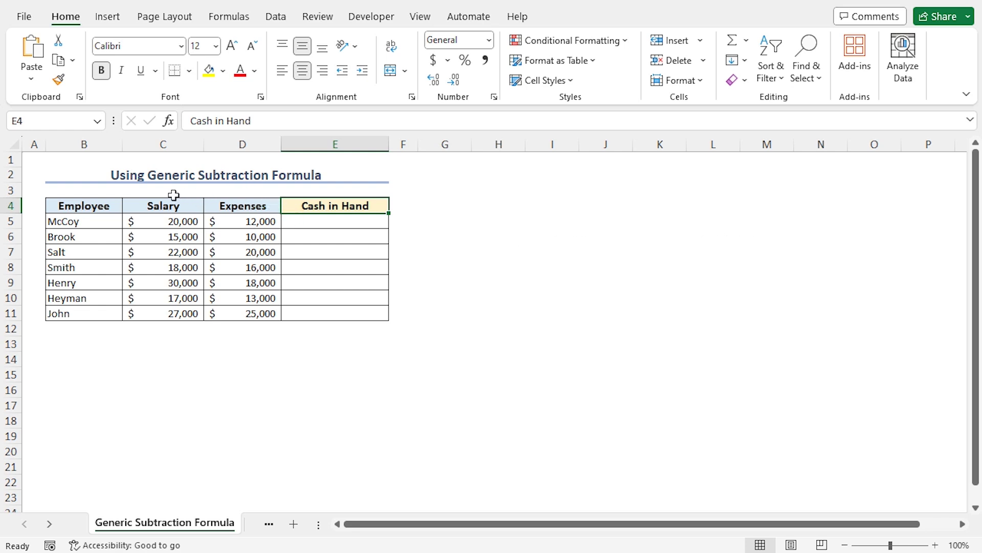
# - Enter =C5-D5 in cell E5 to subtract expenses from salary, and fill the formula down the Cash in Hand column
pyautogui.click(301, 221)
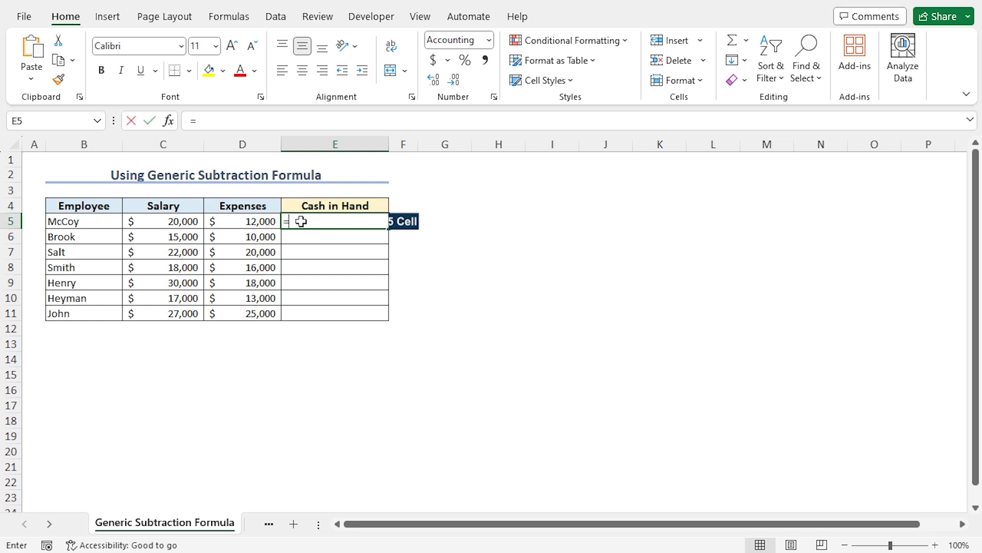
pyautogui.write('=')
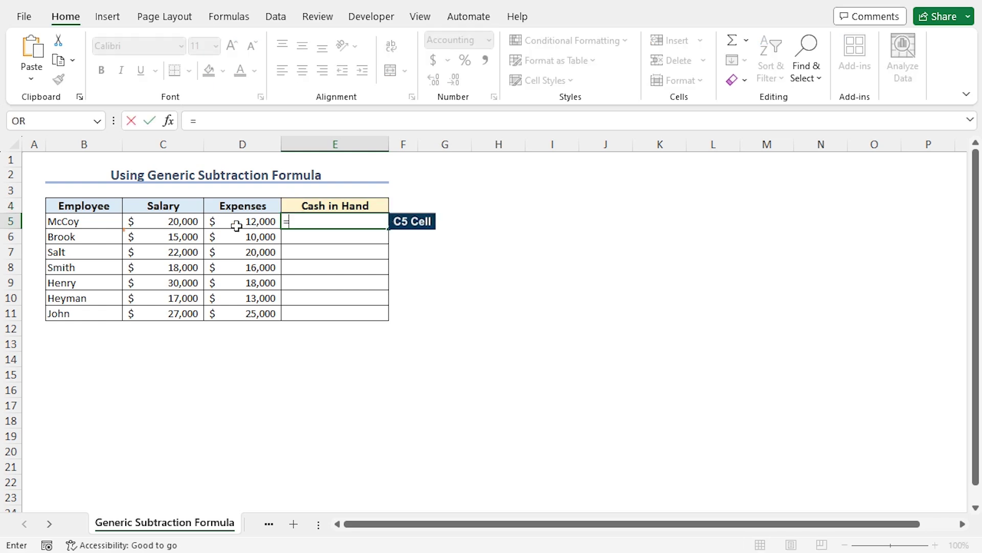
pyautogui.click(155, 221)
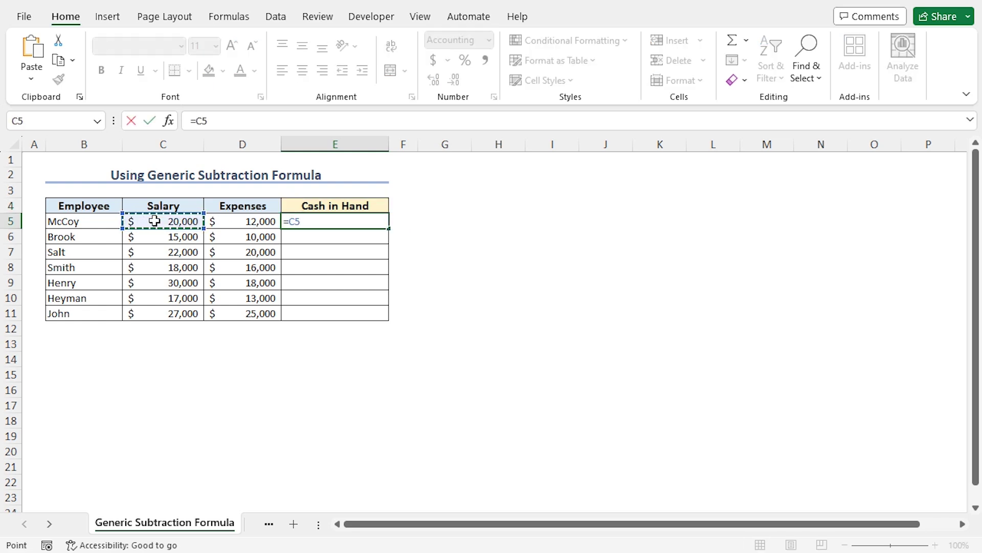
pyautogui.write('-')
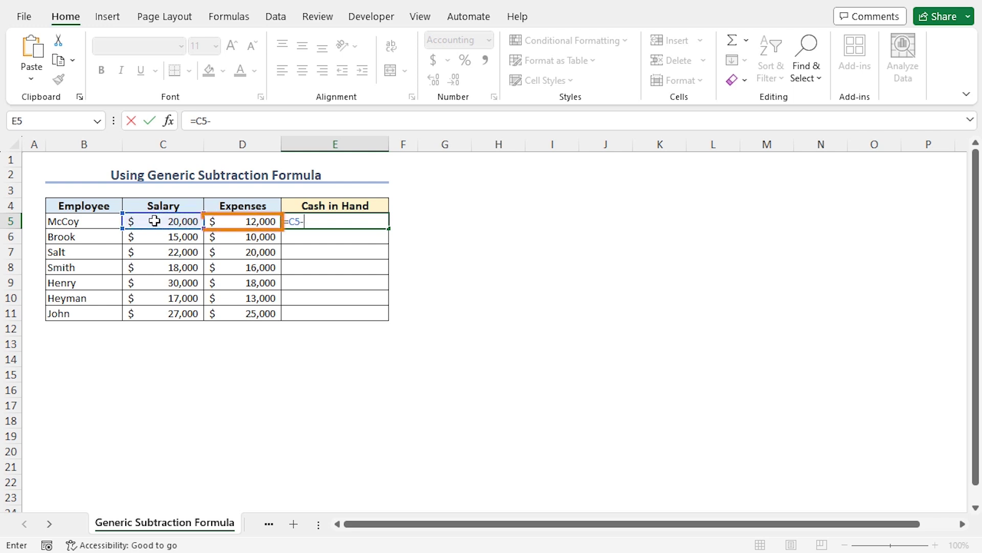
pyautogui.click(227, 221)
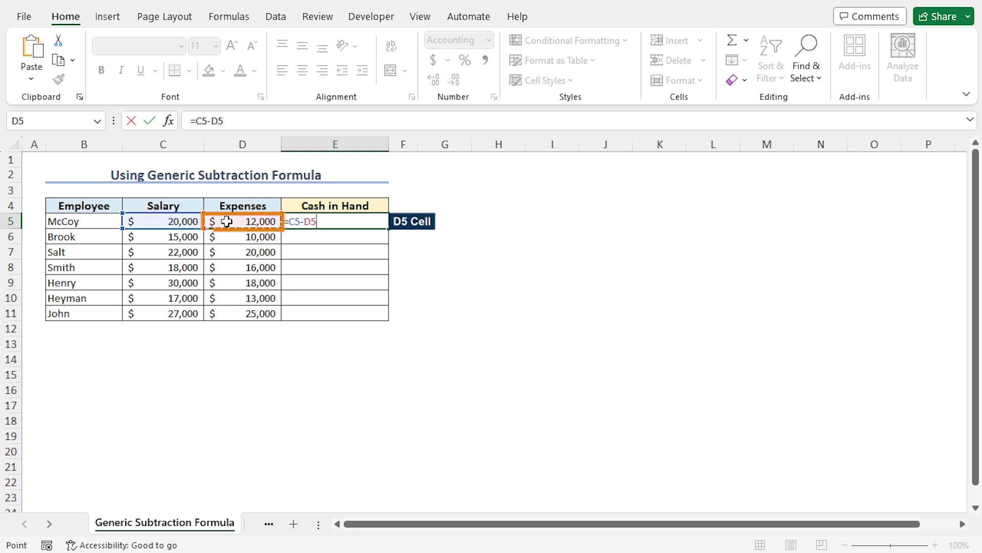
pyautogui.press('Return')
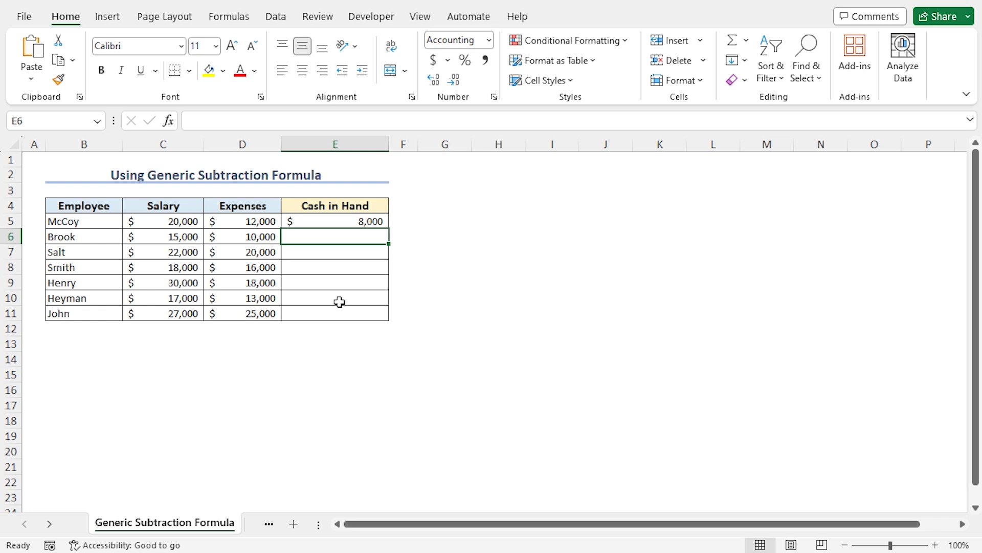
pyautogui.click(374, 220)
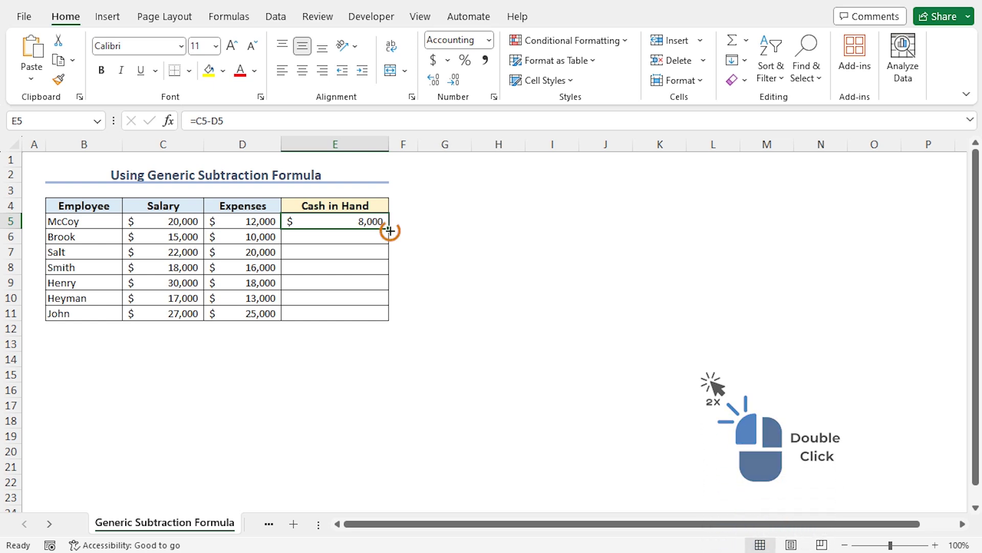
pyautogui.doubleClick(388, 229)
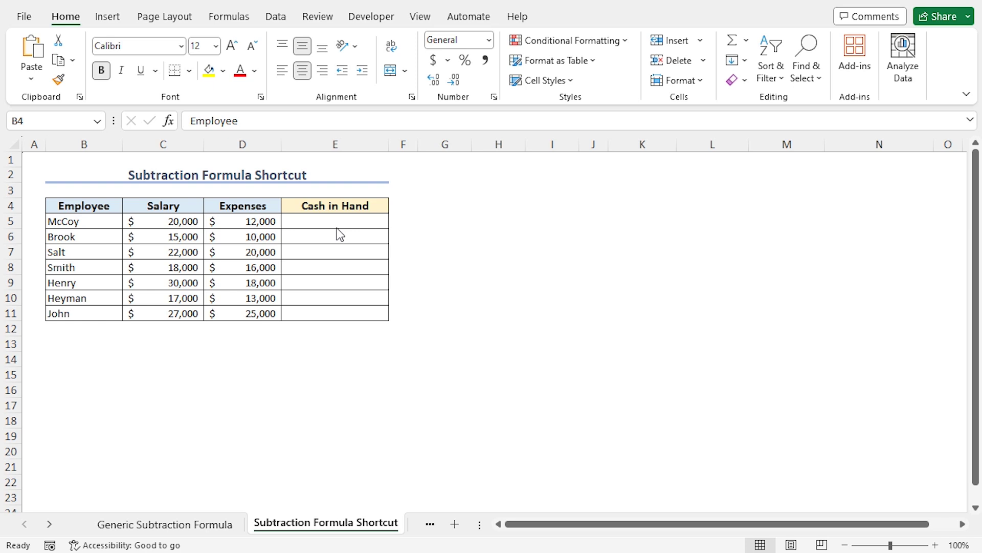
# - Enter =SUM(C5,-D5) in cell E5 and fill the formula down the Cash in Hand column
pyautogui.click(320, 219)
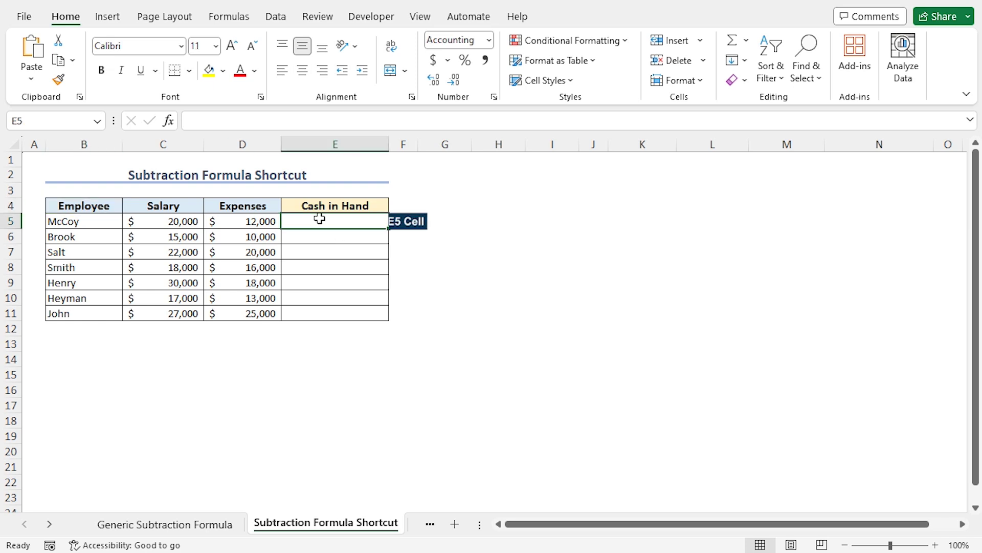
pyautogui.write('=')
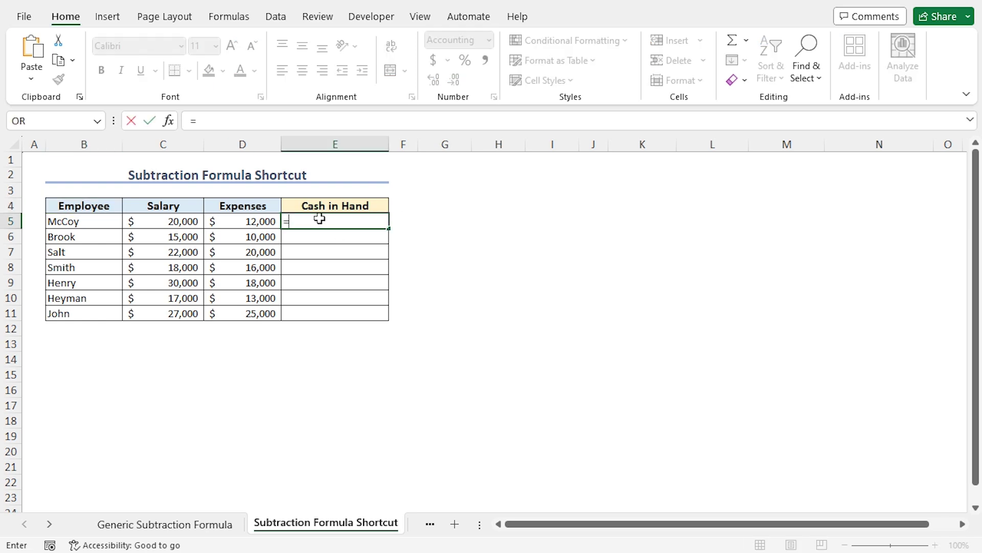
pyautogui.write('sum')
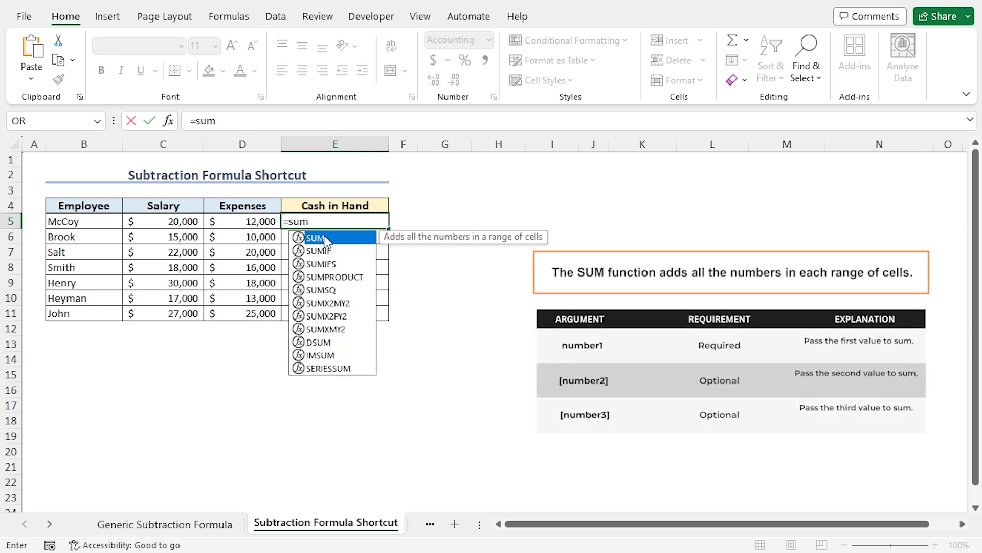
pyautogui.press('Tab')
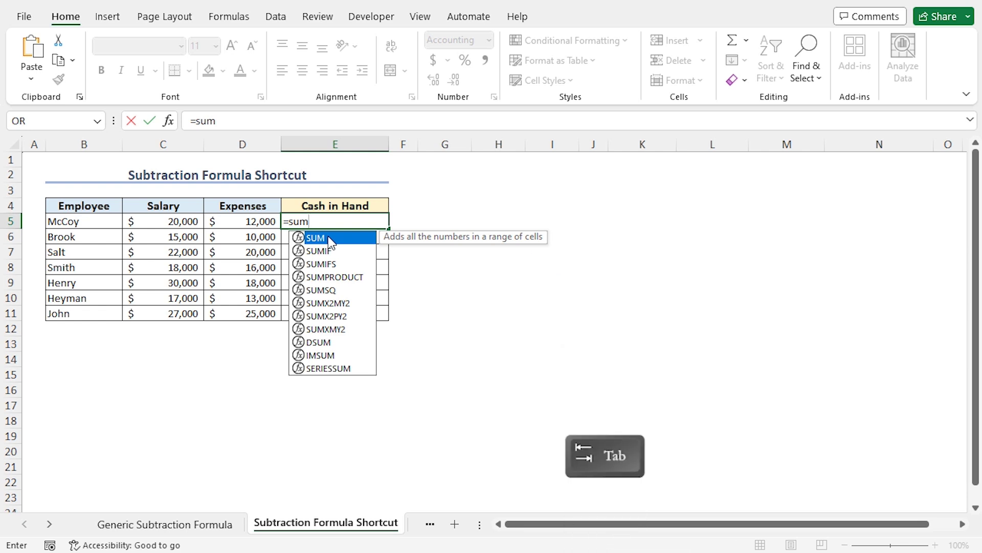
pyautogui.press('Tab')
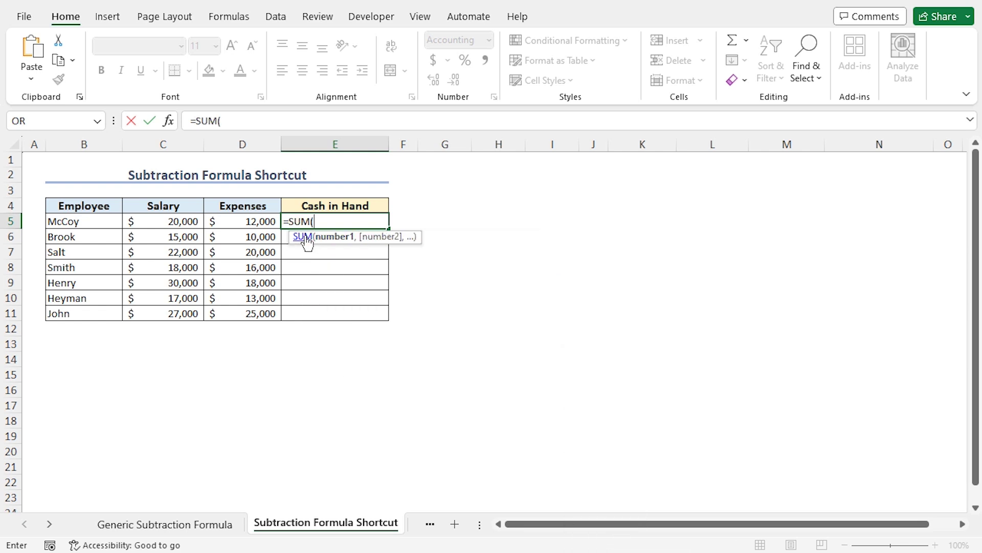
pyautogui.click(163, 221)
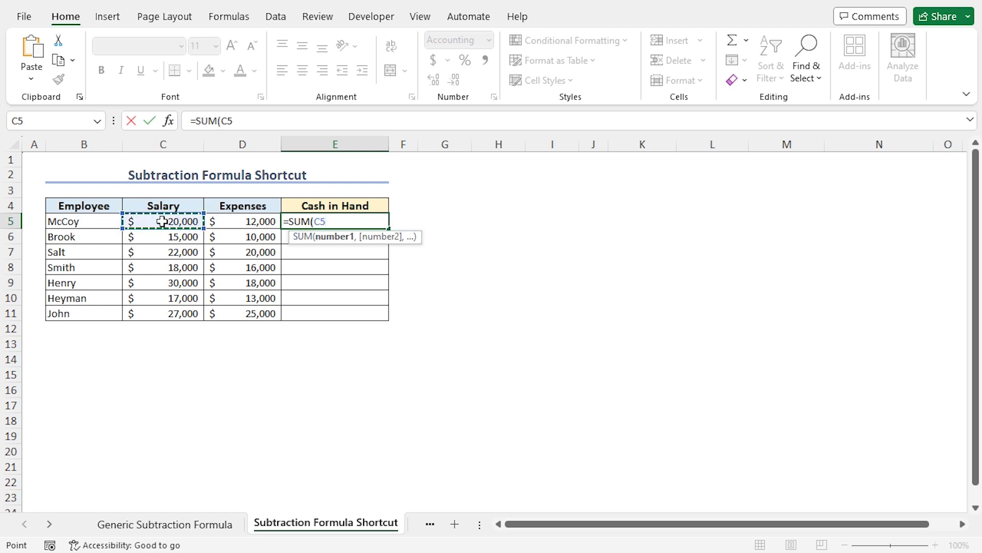
pyautogui.write(',-')
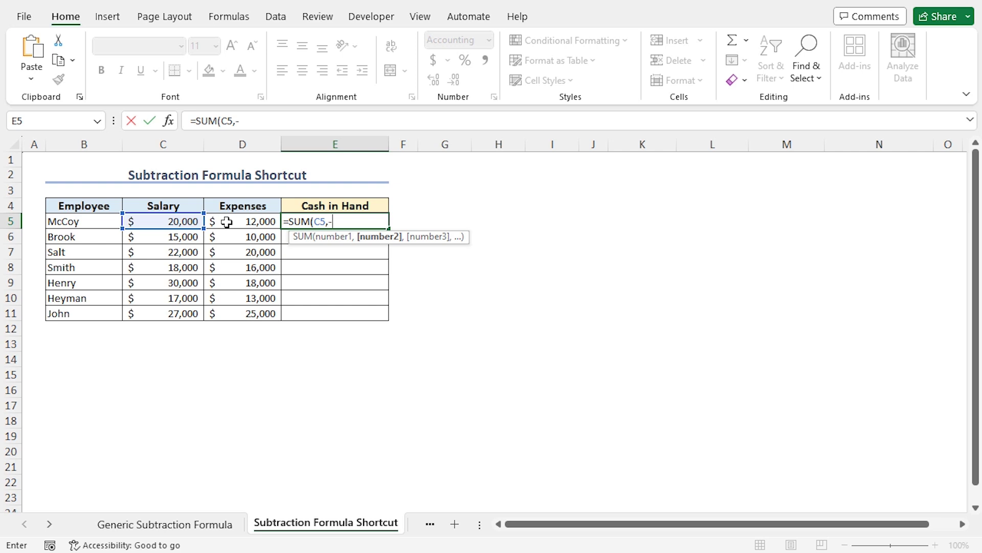
pyautogui.click(227, 222)
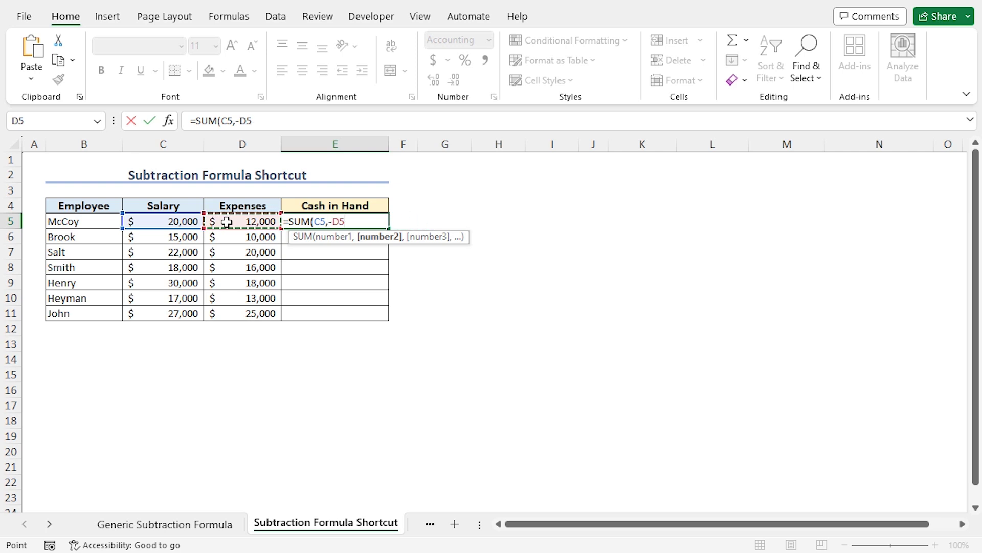
pyautogui.write(')')
pyautogui.press('Return')
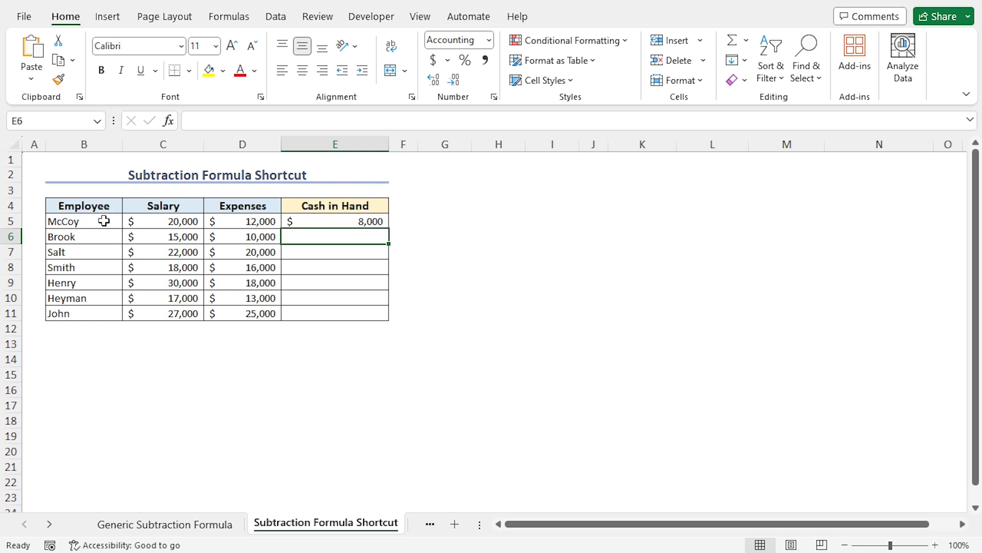
pyautogui.click(354, 222)
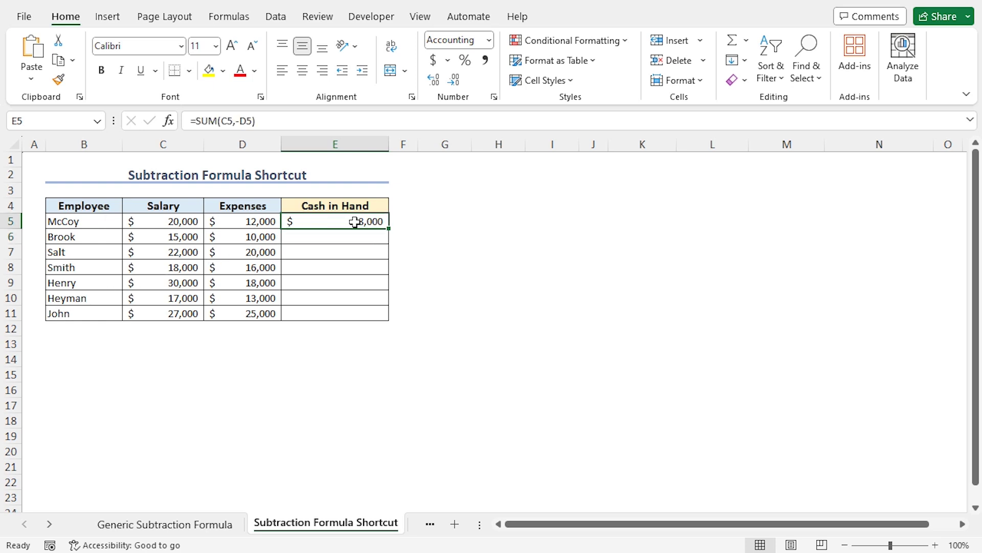
pyautogui.doubleClick(389, 228)
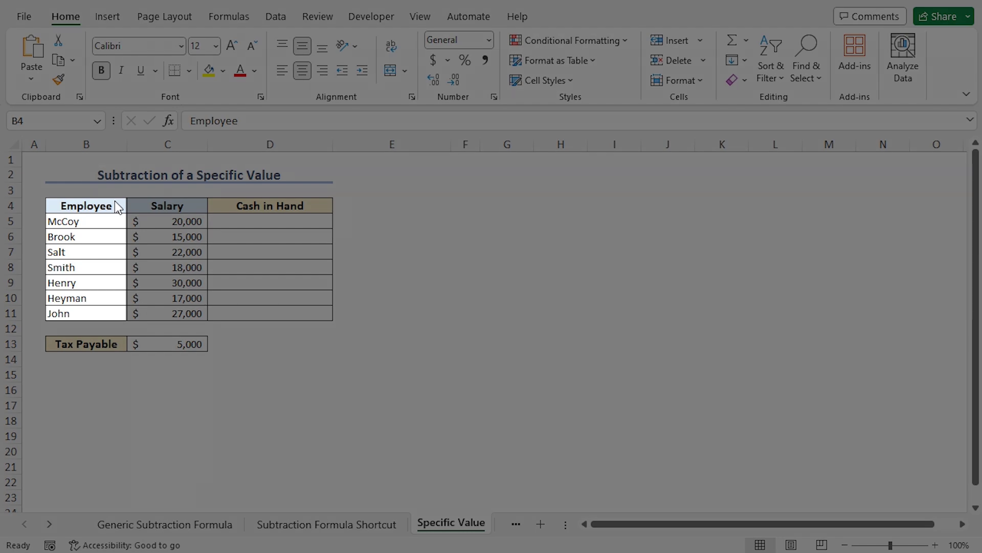
pyautogui.click(115, 201)
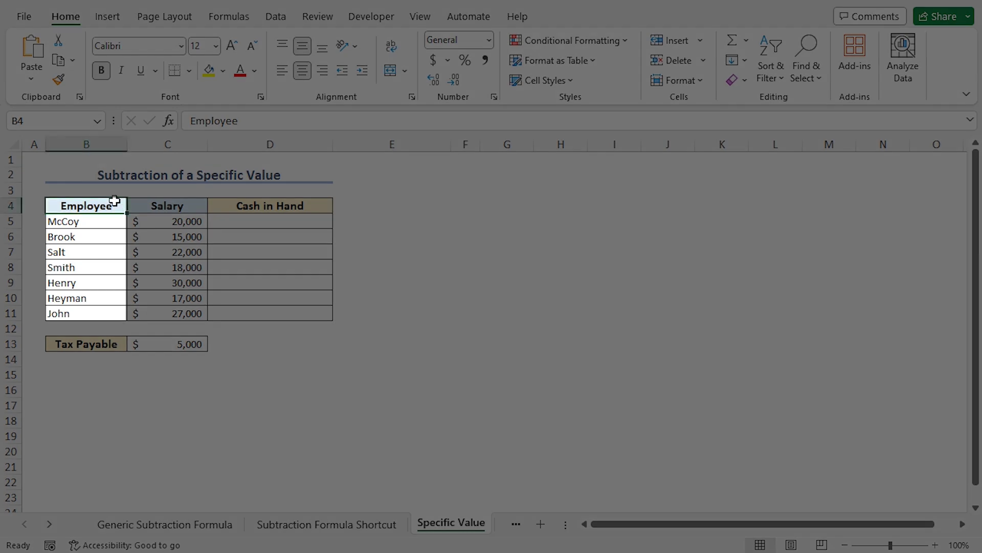
pyautogui.click(197, 208)
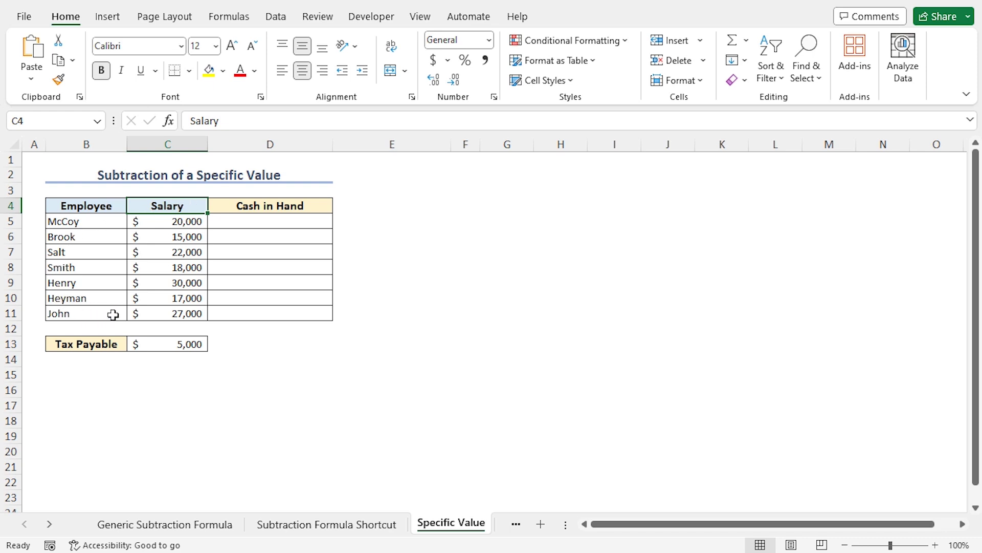
pyautogui.click(101, 344)
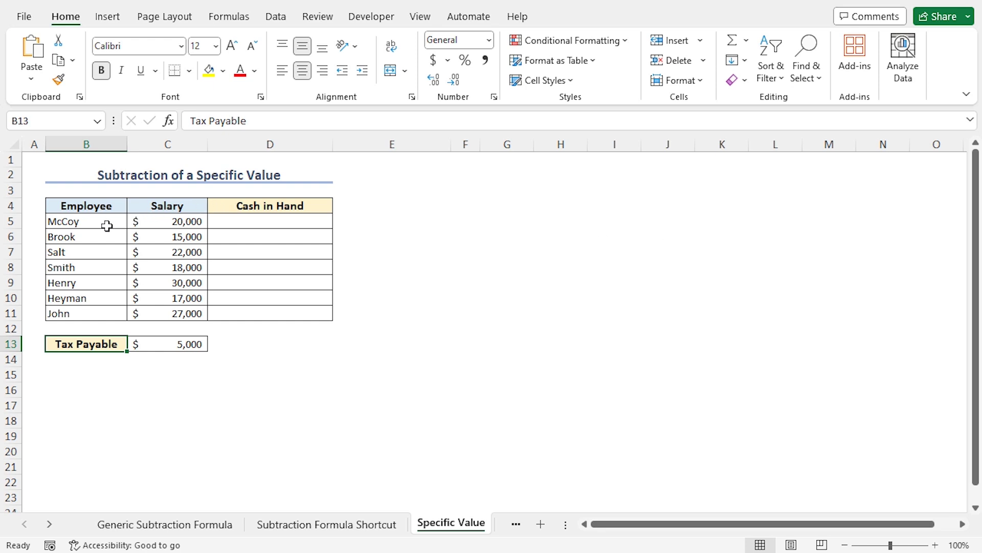
# - Subtract the tax payable from the salary in cell D5 with =C5-C$13, and fill the formula down the Cash in Hand column
pyautogui.click(229, 226)
pyautogui.write('=')
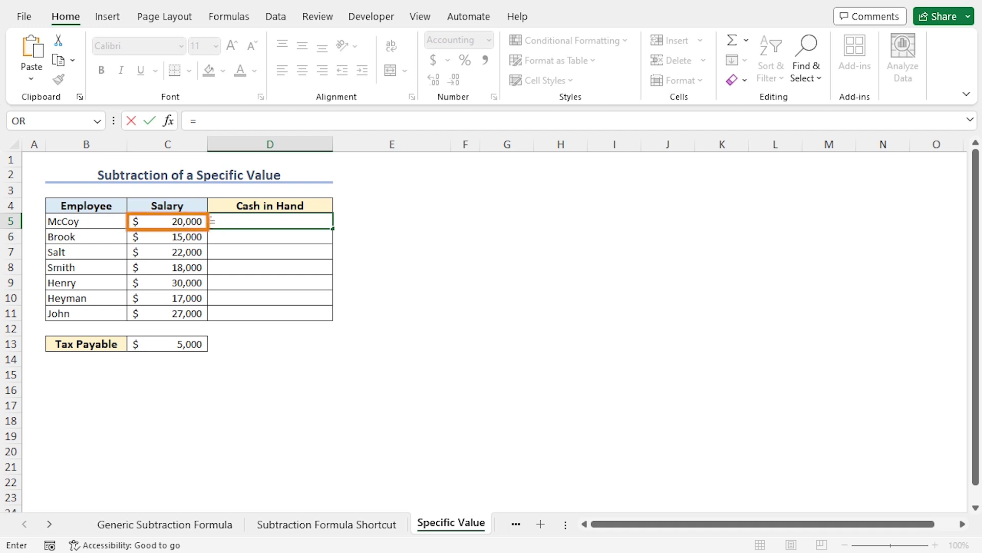
pyautogui.click(171, 221)
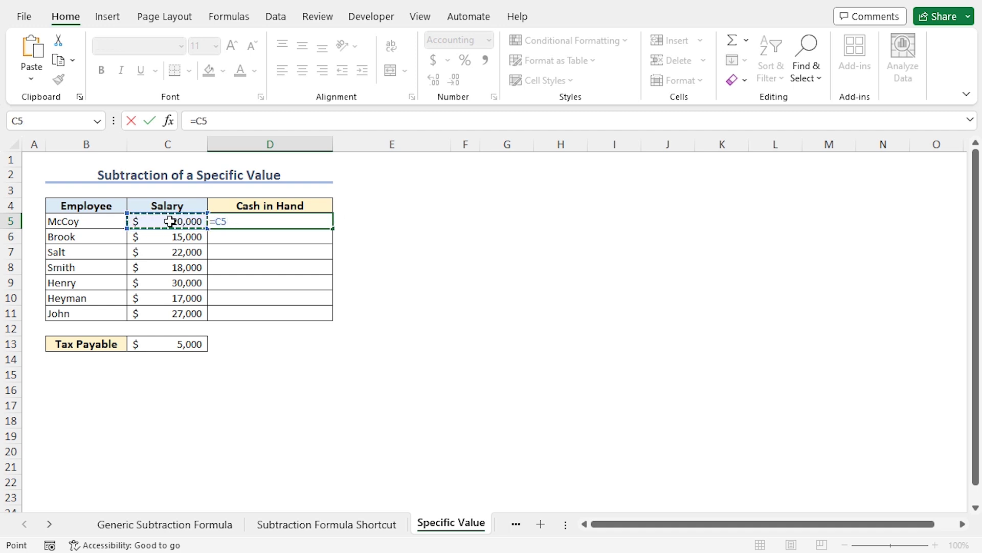
pyautogui.write('-')
pyautogui.click(152, 348)
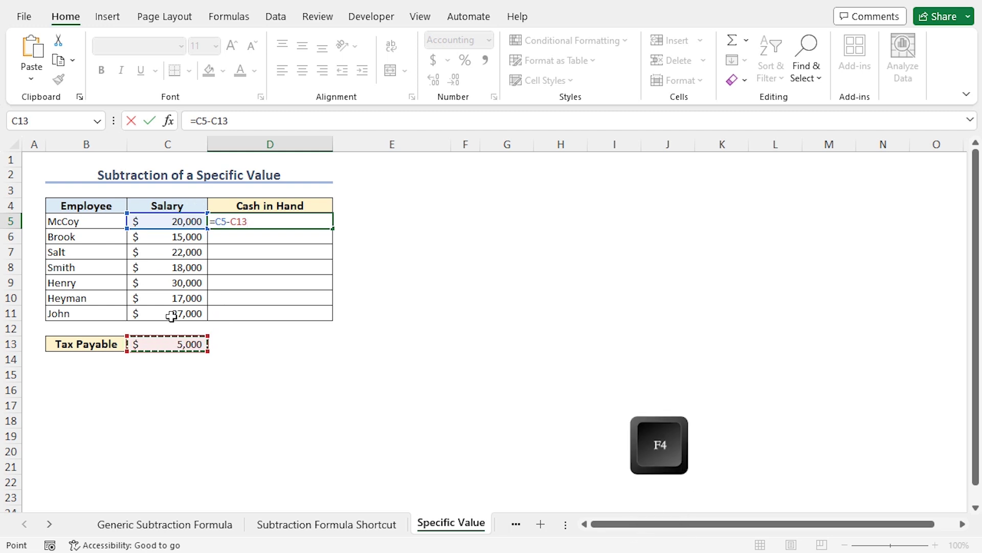
pyautogui.press('F4')
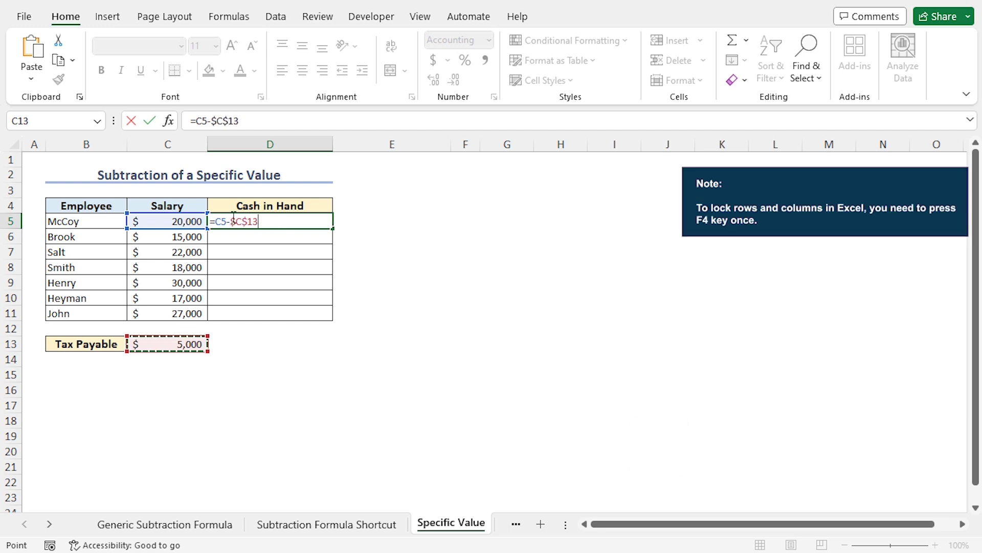
pyautogui.press('F4')
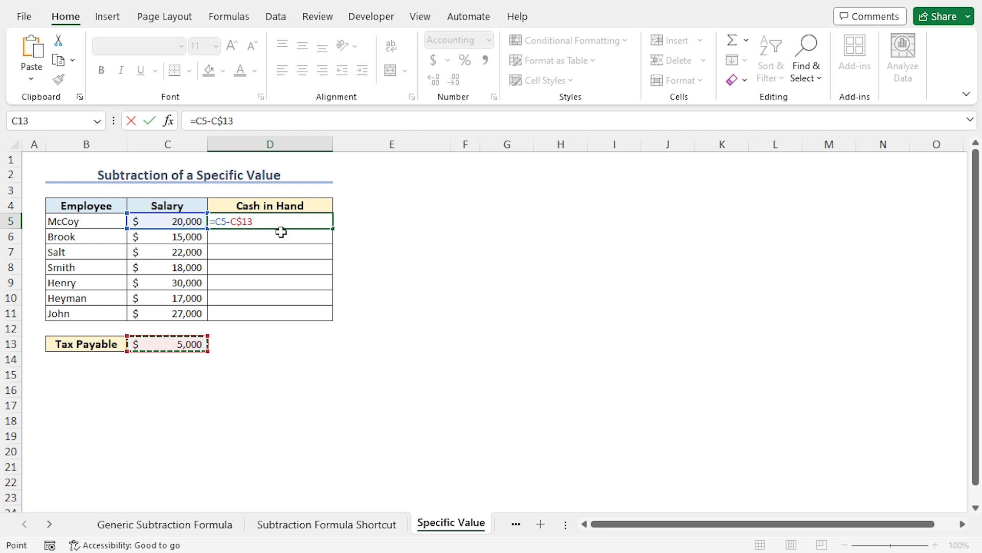
pyautogui.press('Return')
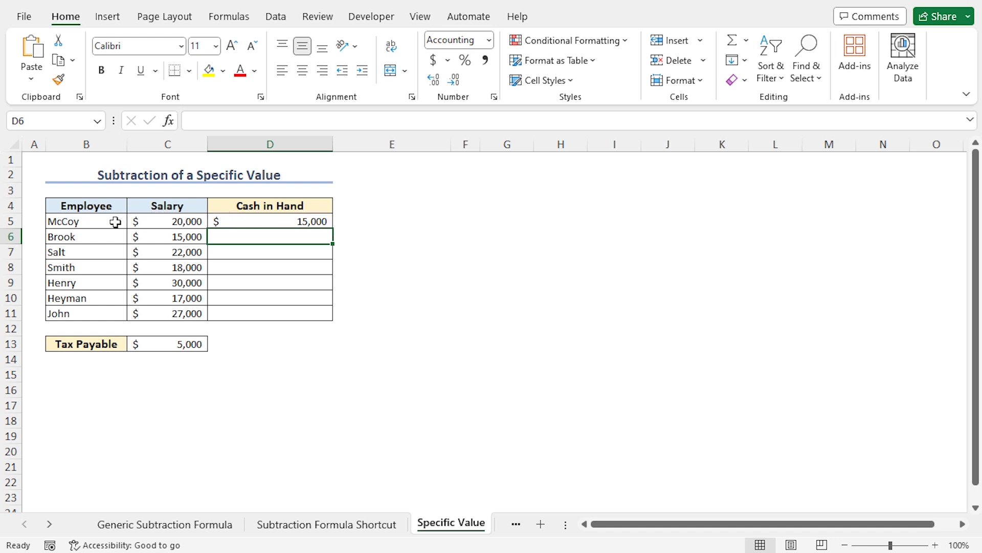
pyautogui.click(297, 222)
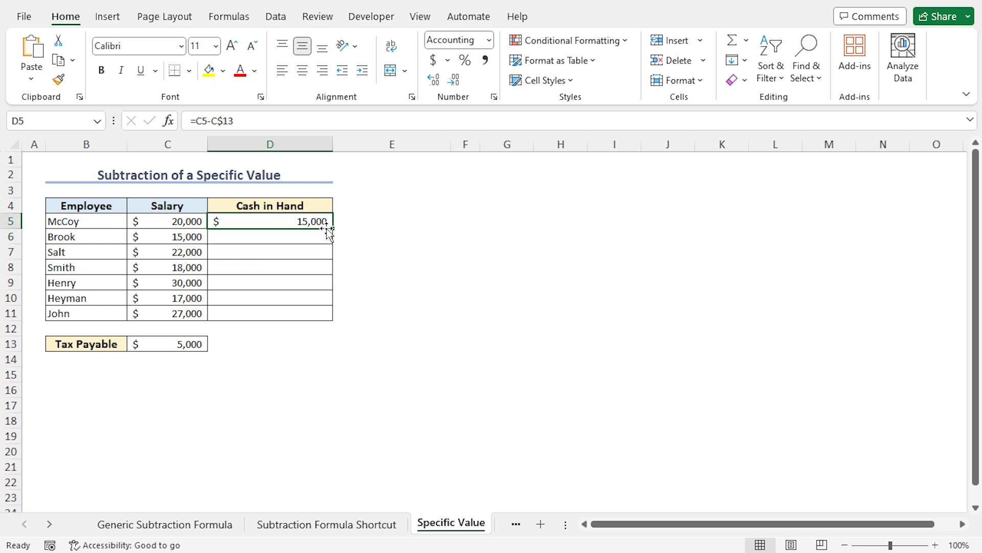
pyautogui.doubleClick(333, 229)
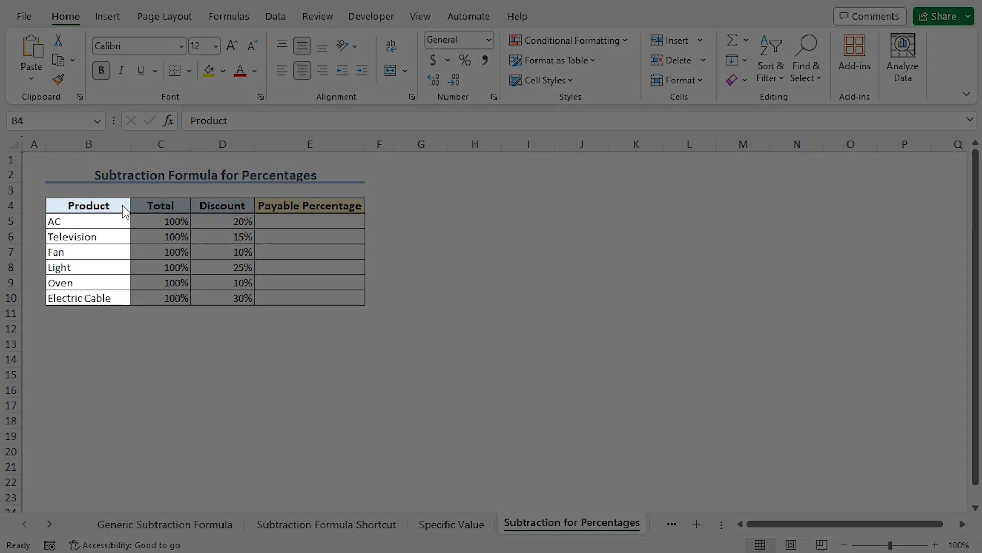
pyautogui.click(121, 205)
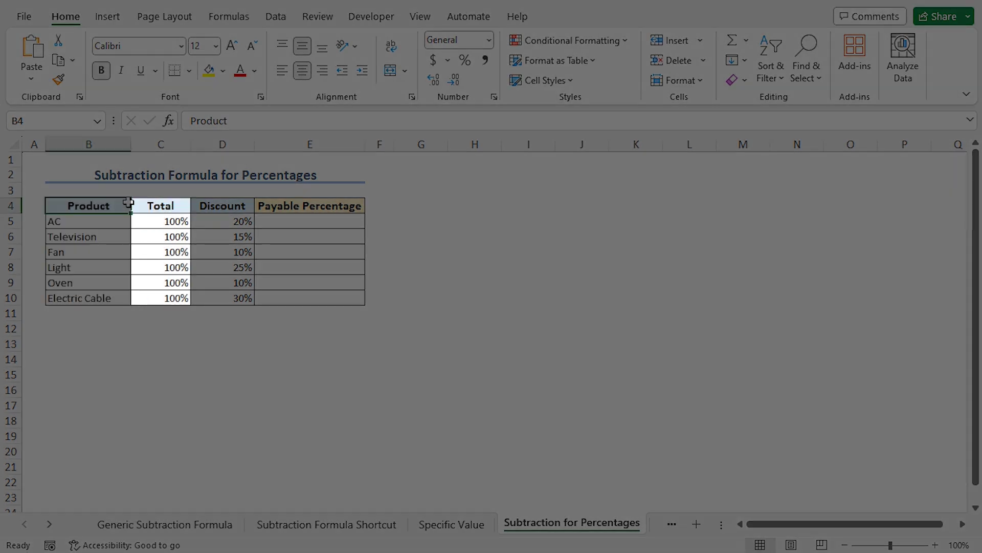
pyautogui.click(185, 207)
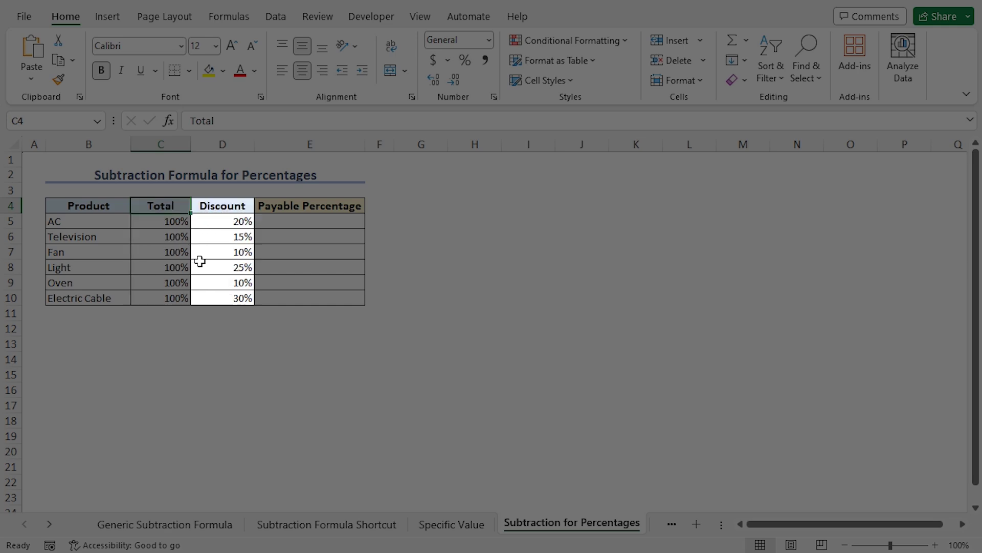
# - Subtract the discount from the total with =C5-D5 in cell E5, and fill the formula down the Payable Percentage column
pyautogui.click(247, 205)
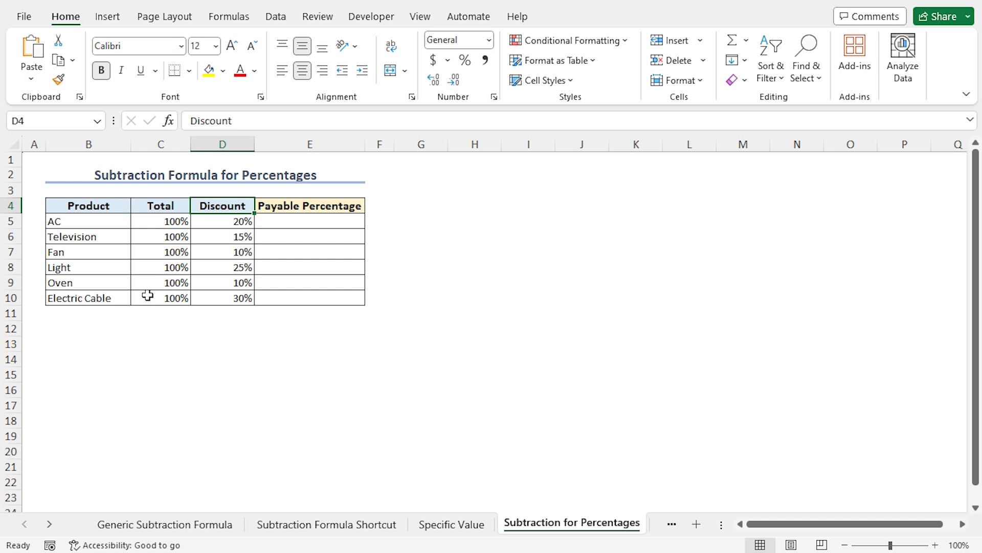
pyautogui.click(295, 203)
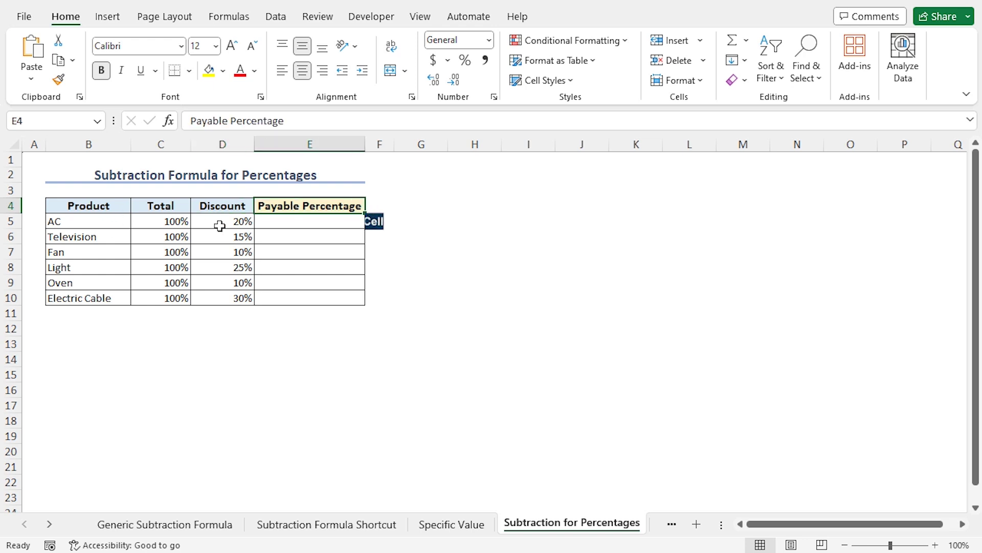
pyautogui.click(289, 224)
pyautogui.write('=')
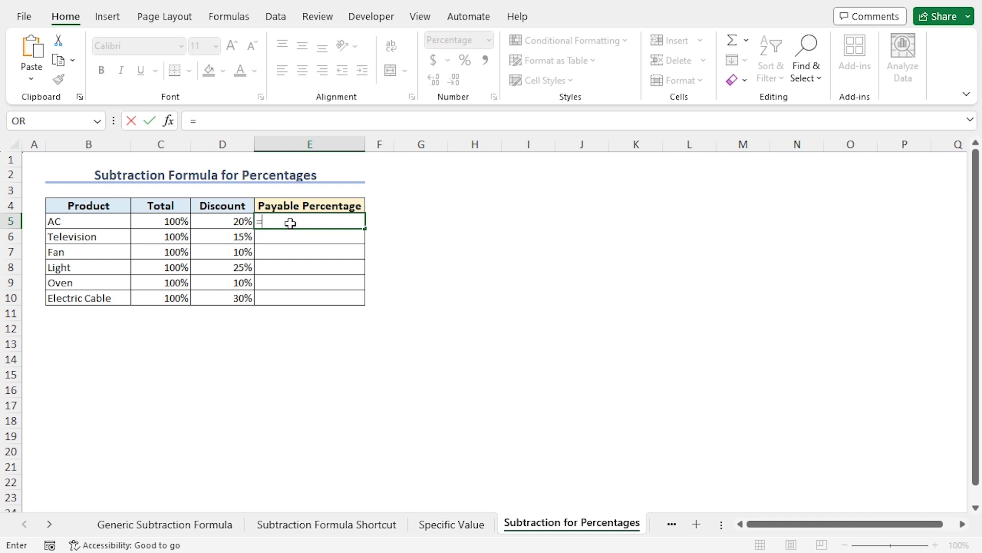
pyautogui.click(152, 220)
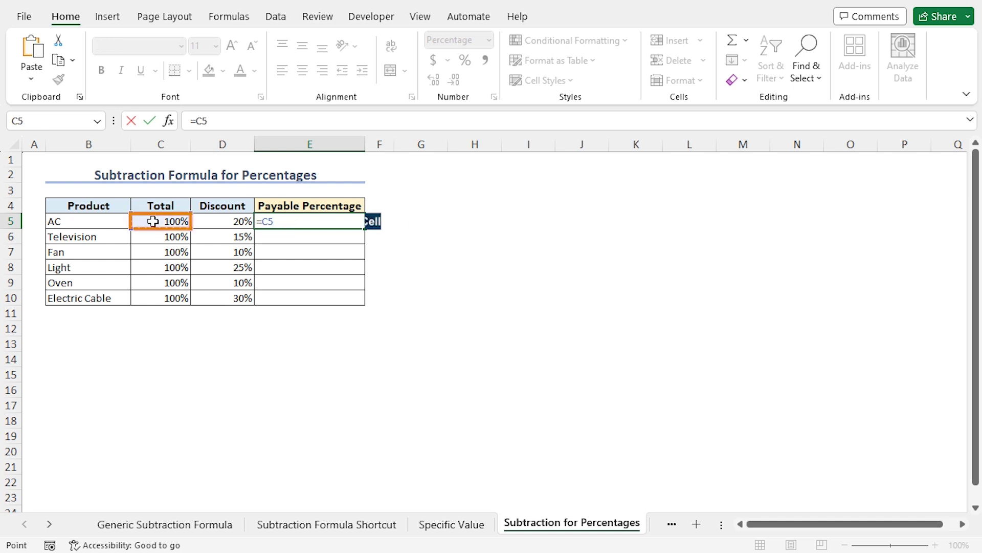
pyautogui.write('-')
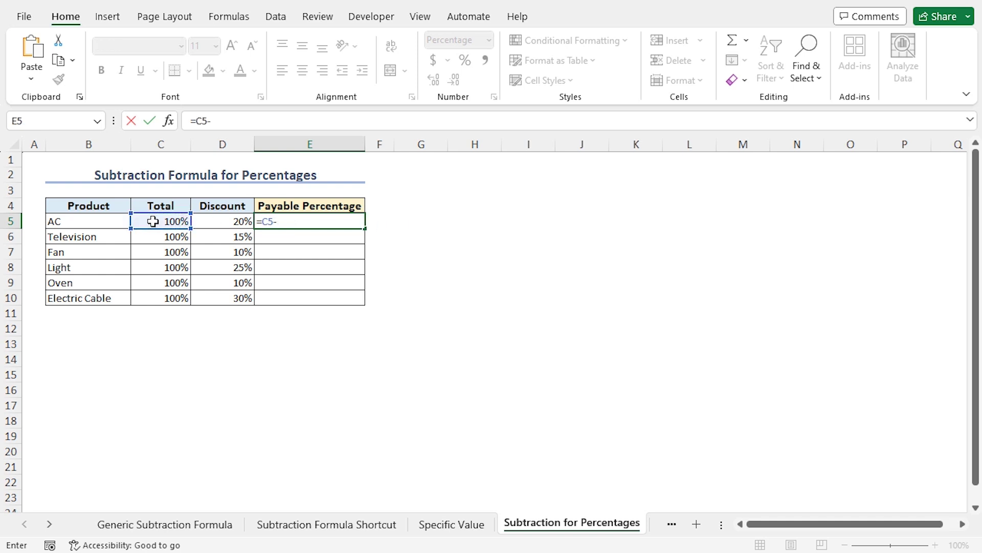
pyautogui.click(215, 221)
pyautogui.press('Return')
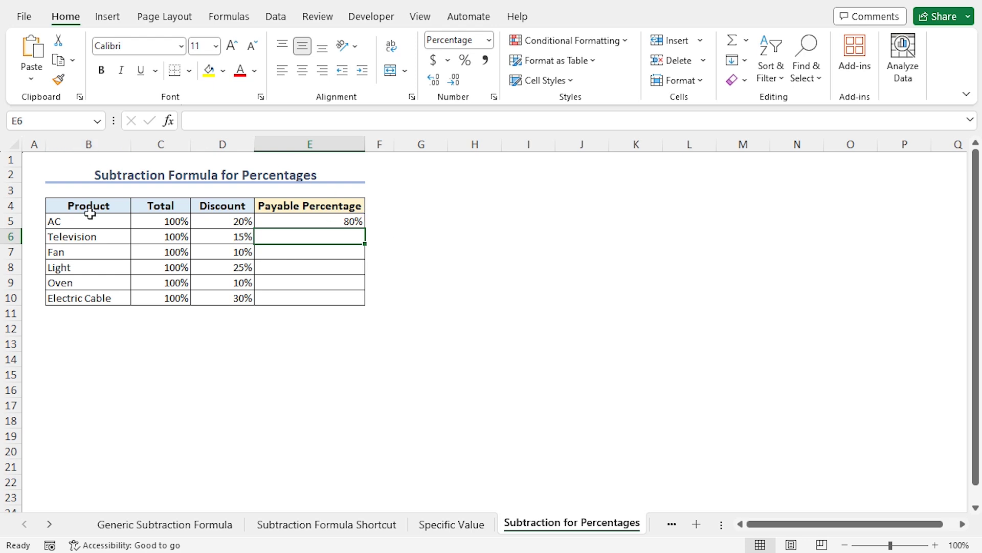
pyautogui.click(314, 219)
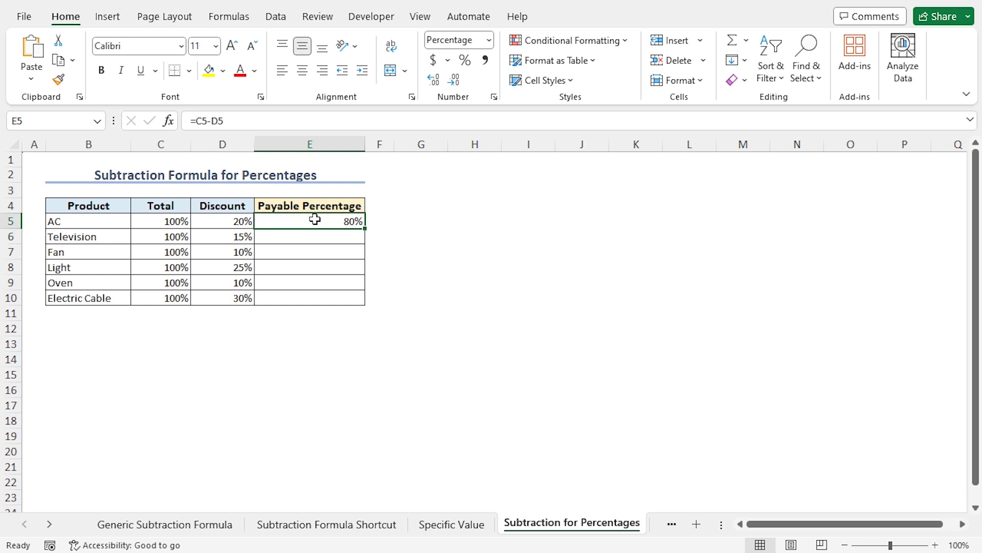
pyautogui.doubleClick(365, 229)
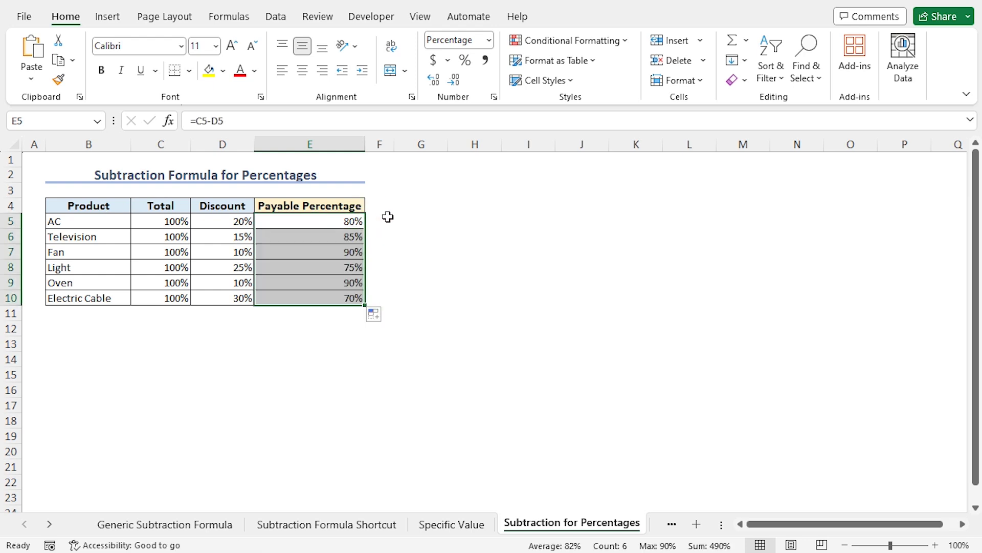
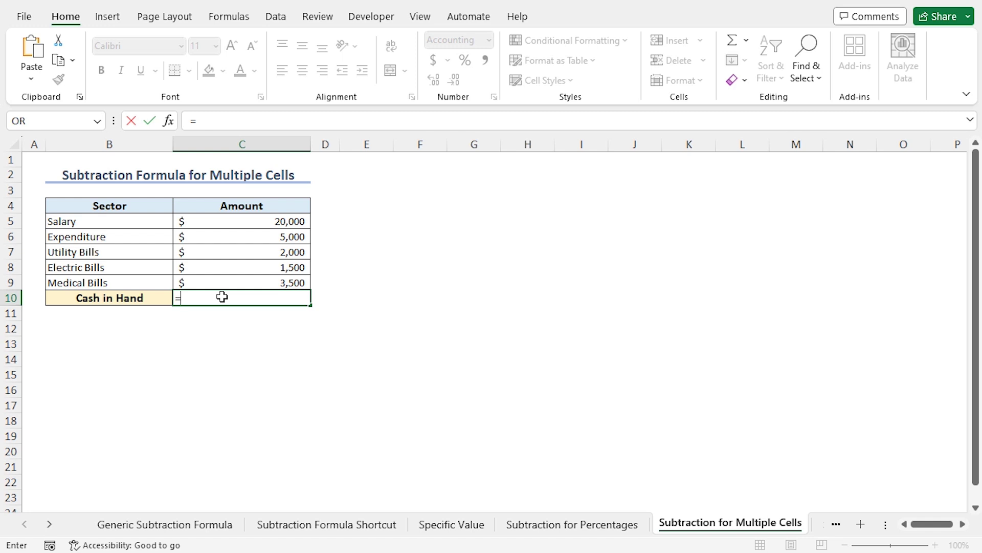
# - Complete the Cash in Hand formula in cell C10 as =C5-SUM(C6:C9) to subtract all the expenses from the salary
pyautogui.click(236, 222)
pyautogui.write('-')
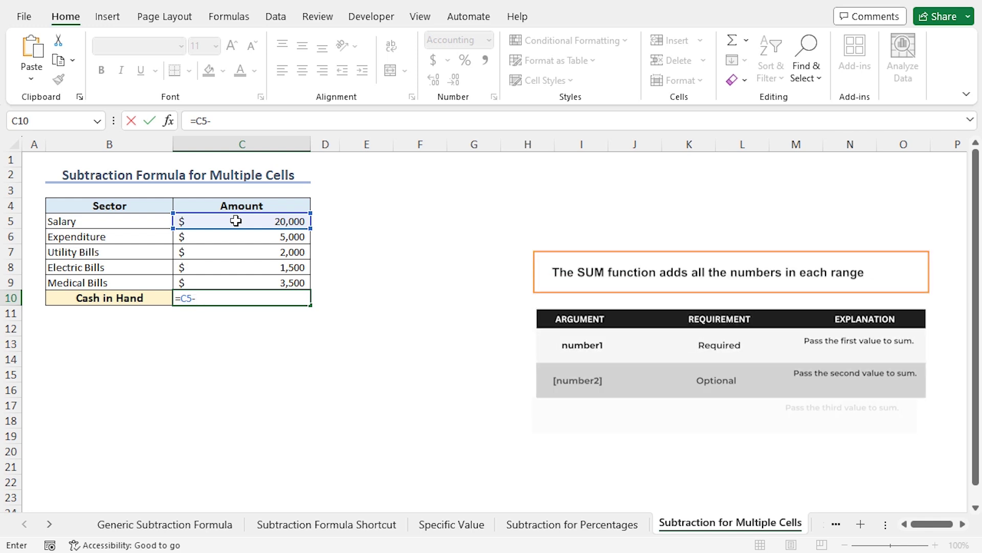
pyautogui.write('SUM(')
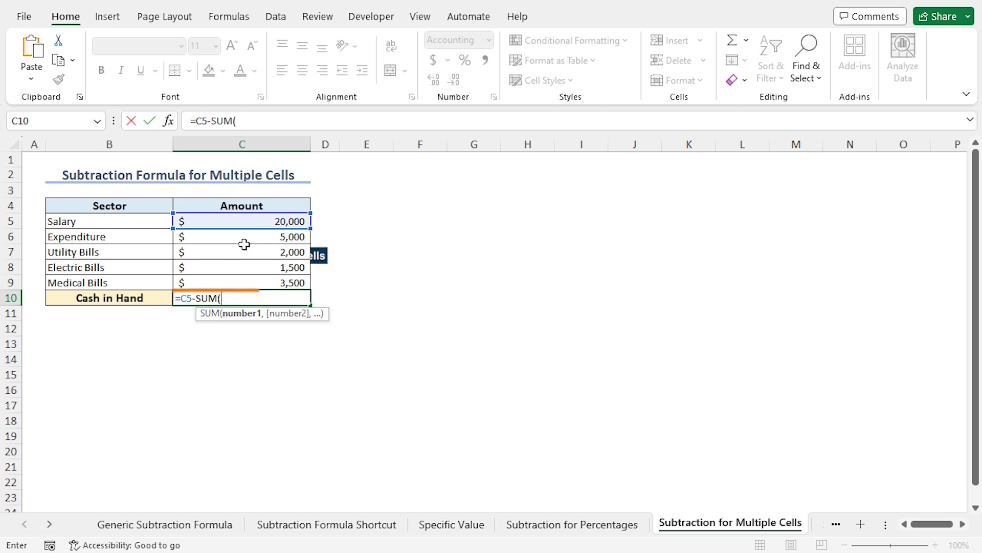
pyautogui.moveTo(244, 237); pyautogui.dragTo(234, 284)
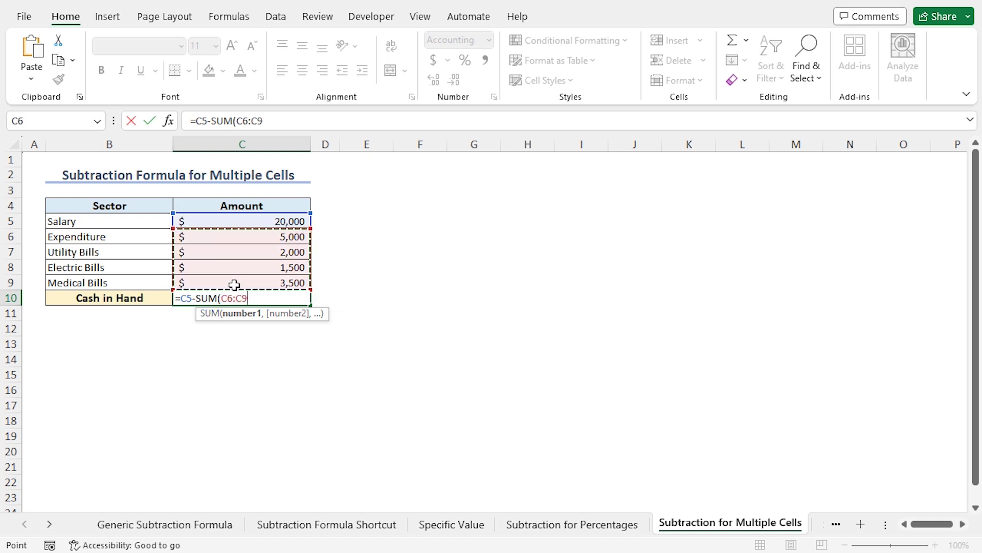
pyautogui.write(')')
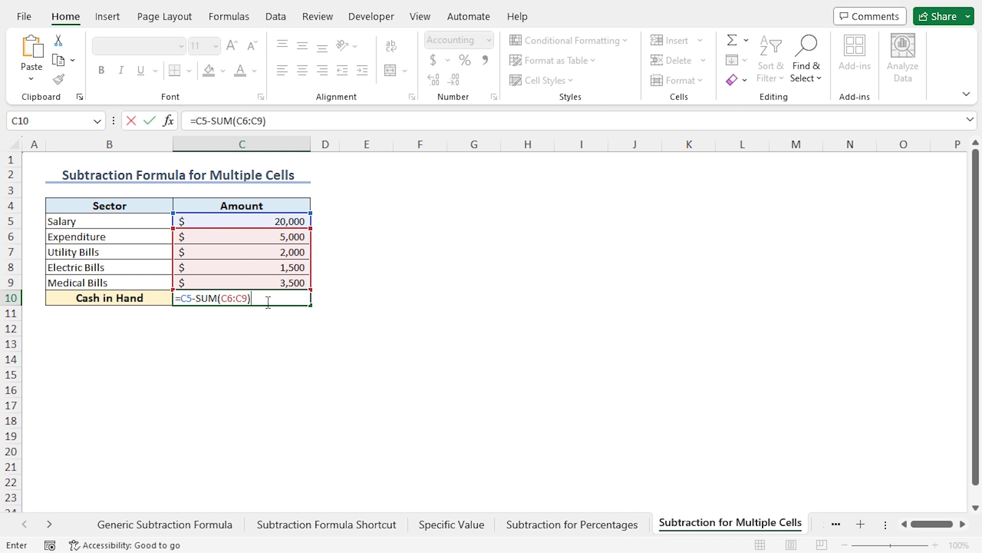
pyautogui.press('Return')
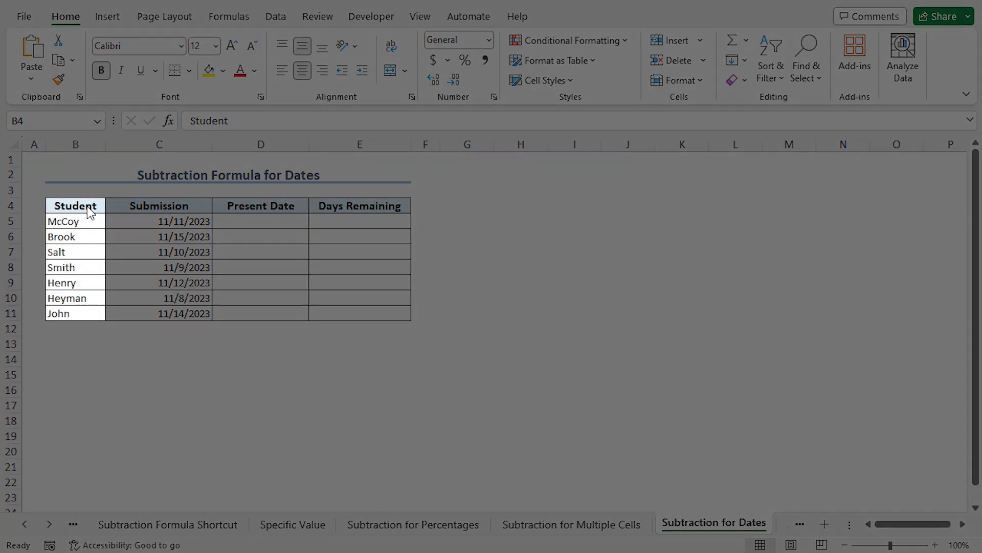
pyautogui.click(88, 206)
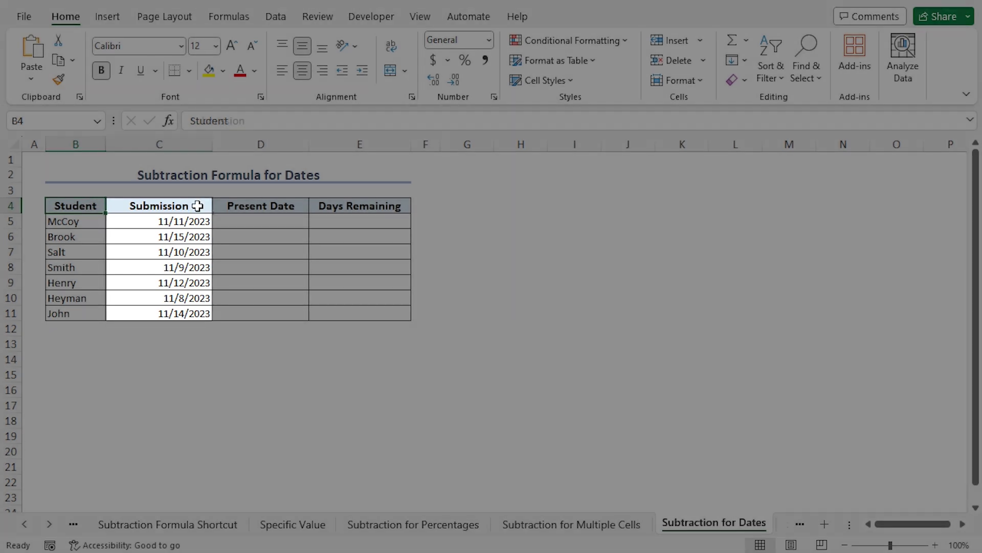
pyautogui.click(197, 203)
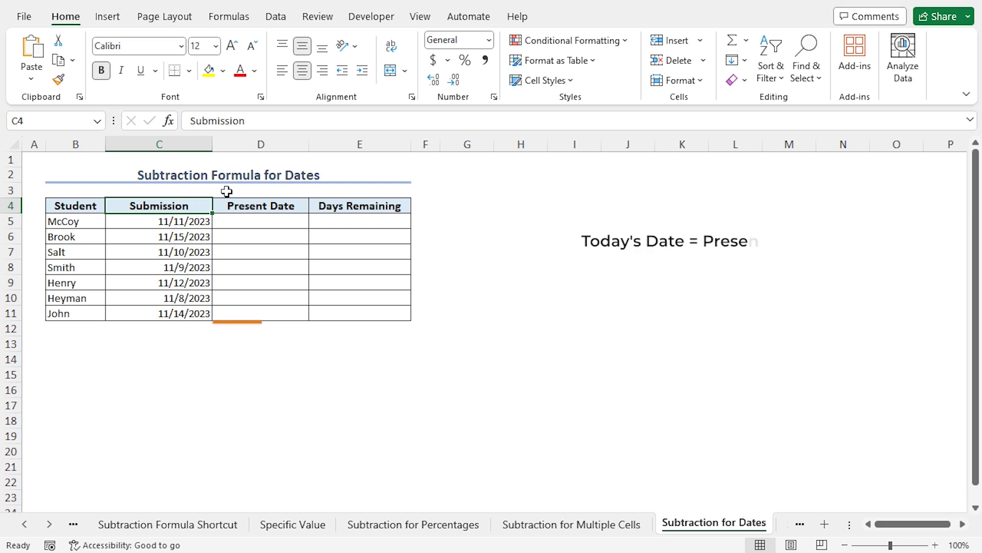
pyautogui.click(302, 205)
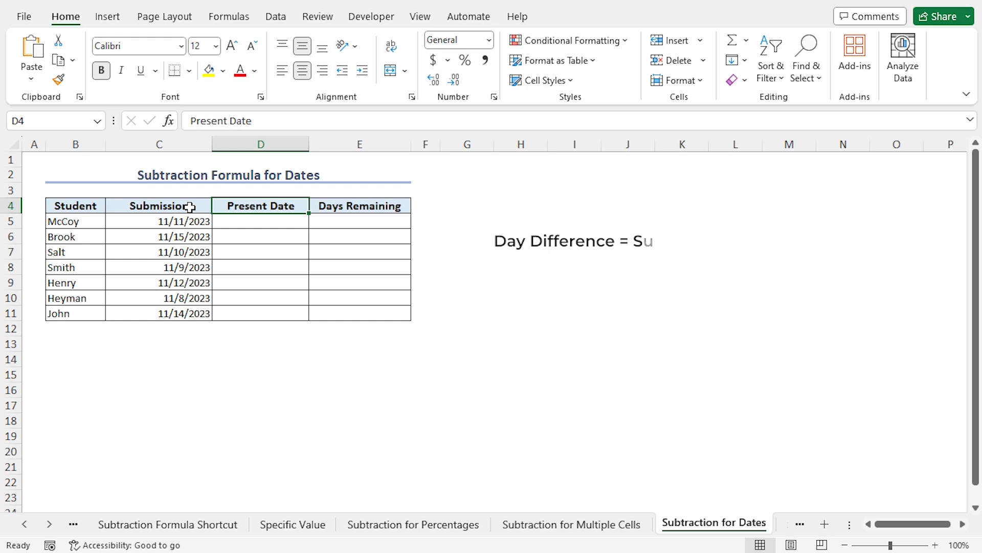
pyautogui.click(399, 207)
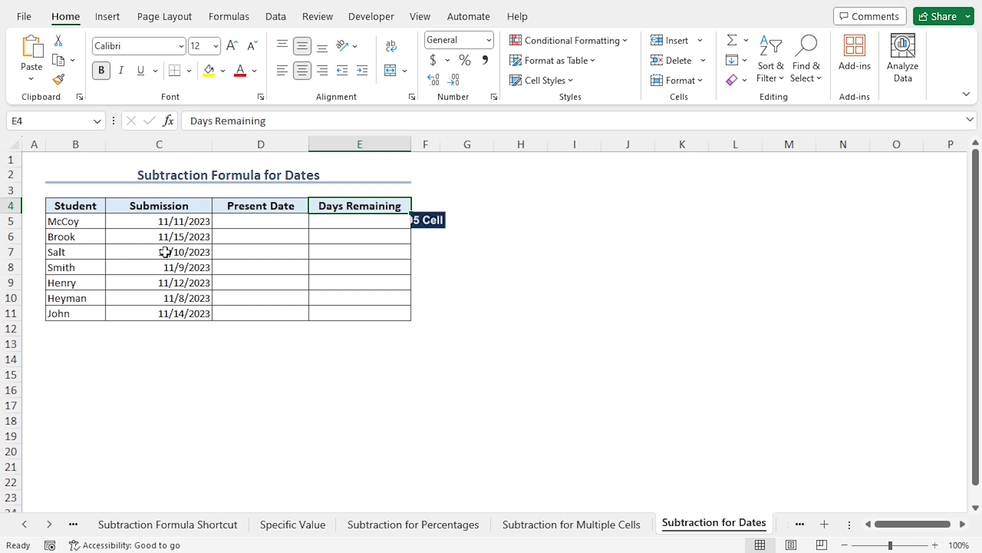
# - Enter =TODAY() in cell D5 and fill the formula down the Present Date column
pyautogui.click(242, 220)
pyautogui.write('=')
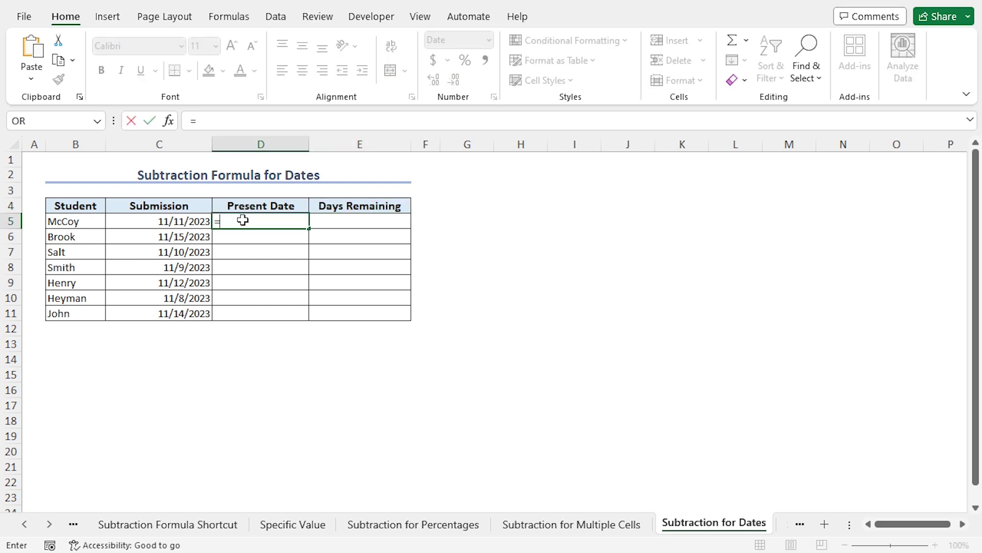
pyautogui.write('tod')
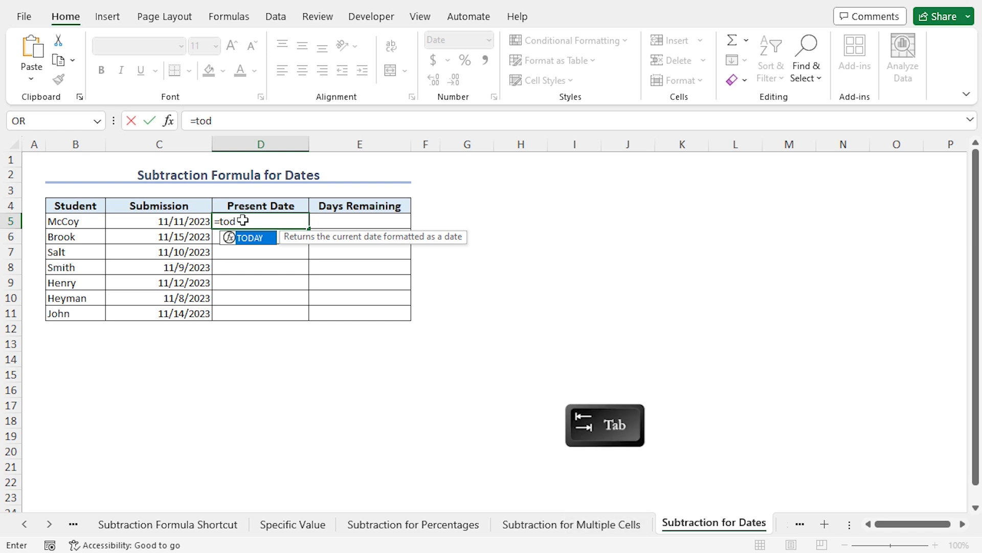
pyautogui.press('Tab')
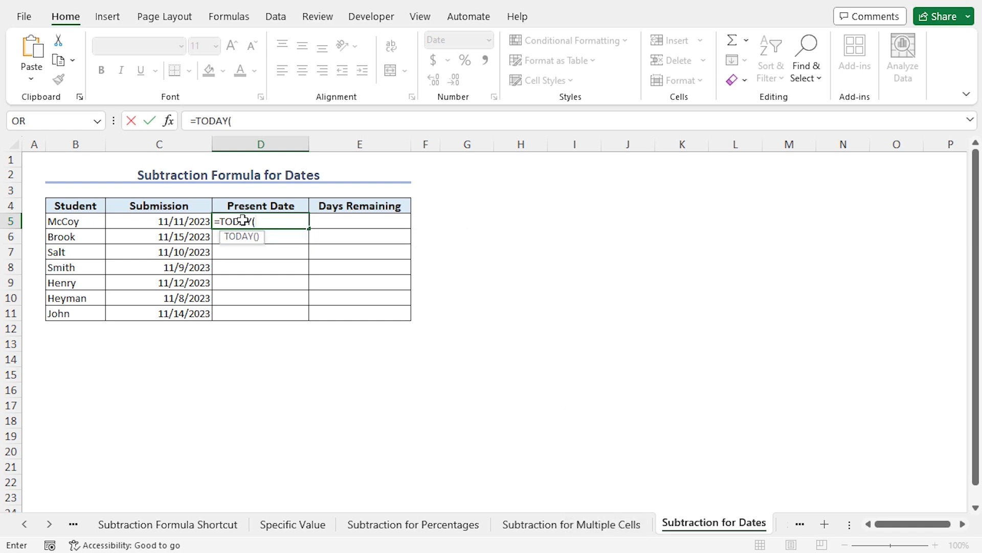
pyautogui.write(')')
pyautogui.press('Return')
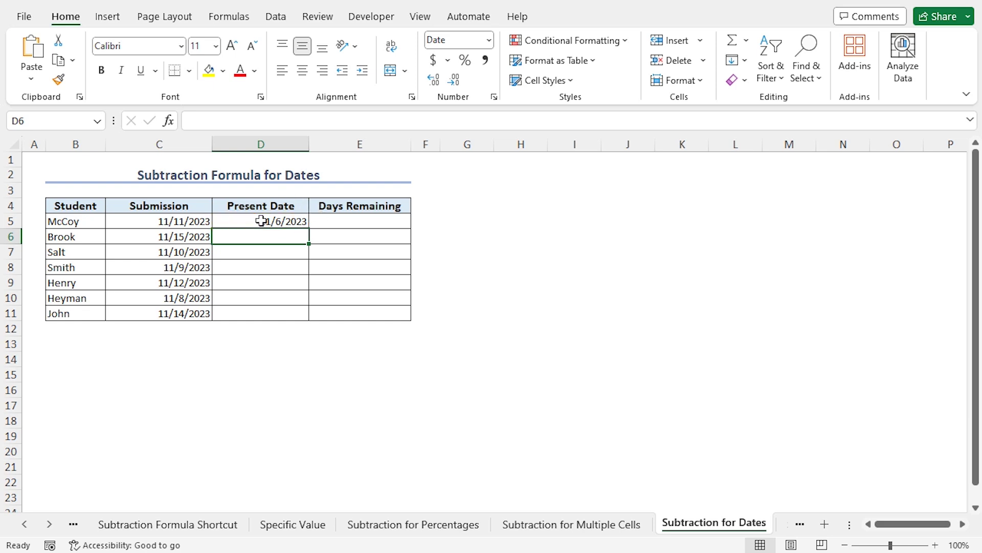
pyautogui.click(287, 221)
pyautogui.doubleClick(310, 229)
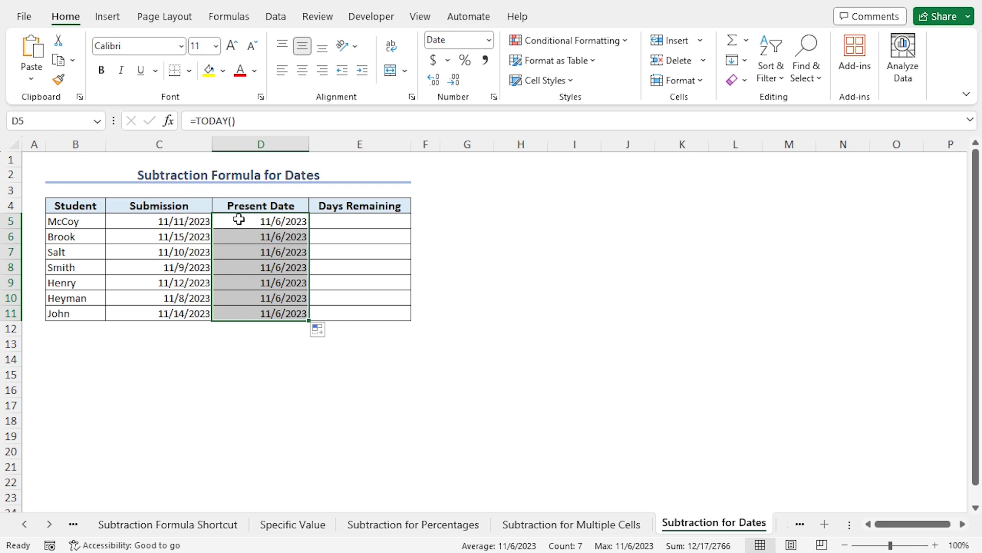
# - Subtract the present date from the submission date with =C5-D5 in cell E5, and fill the formula down the Days Remaining column
pyautogui.click(339, 219)
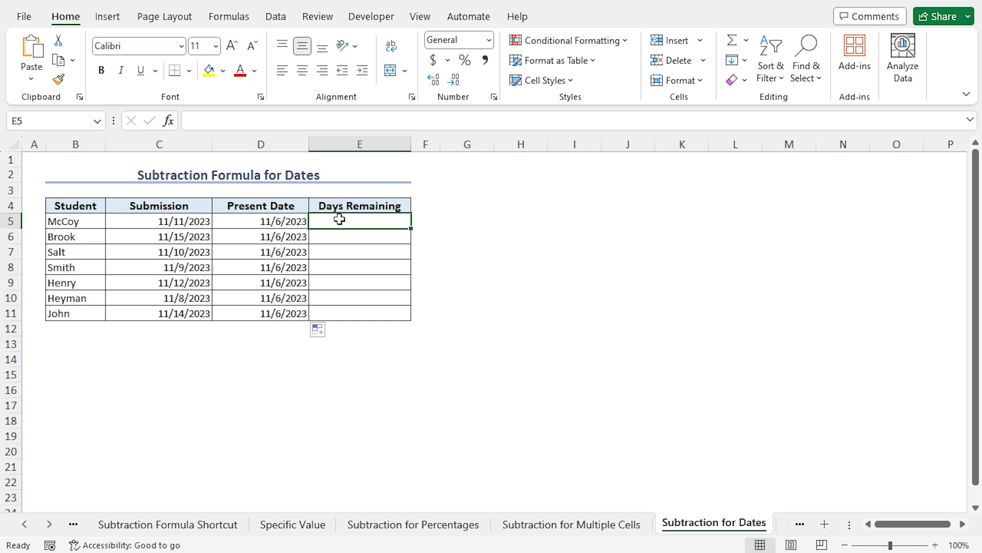
pyautogui.write('=')
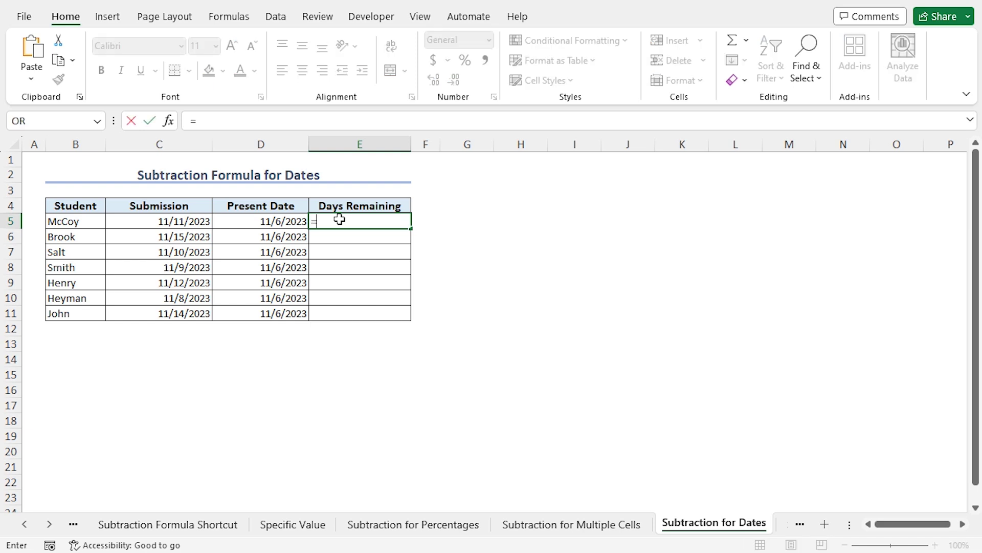
pyautogui.click(140, 221)
pyautogui.write('-')
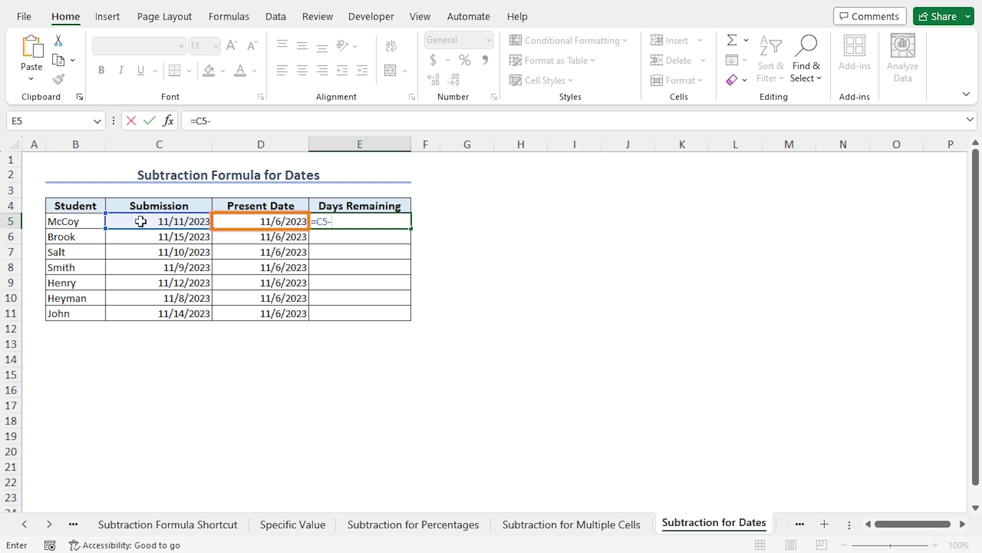
pyautogui.click(239, 223)
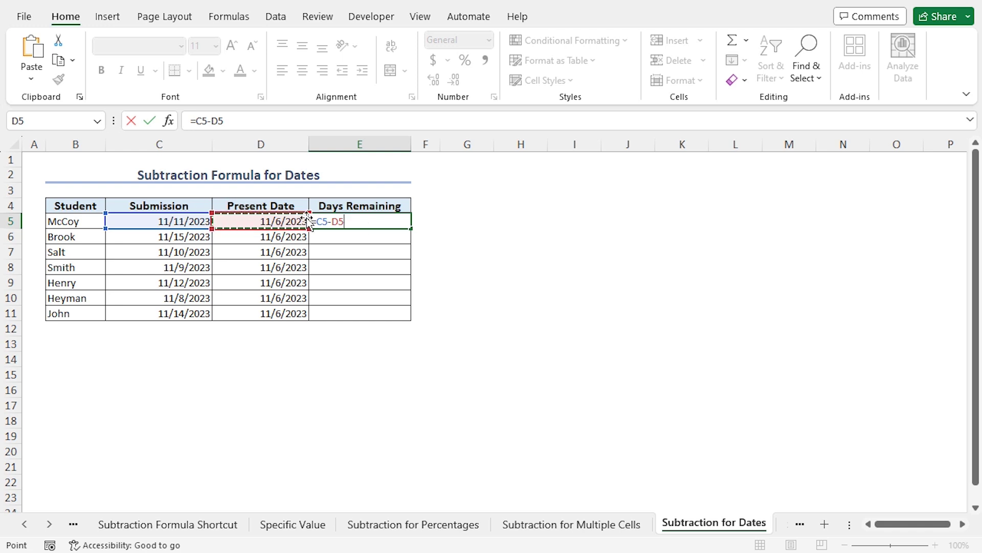
pyautogui.press('Return')
pyautogui.click(370, 220)
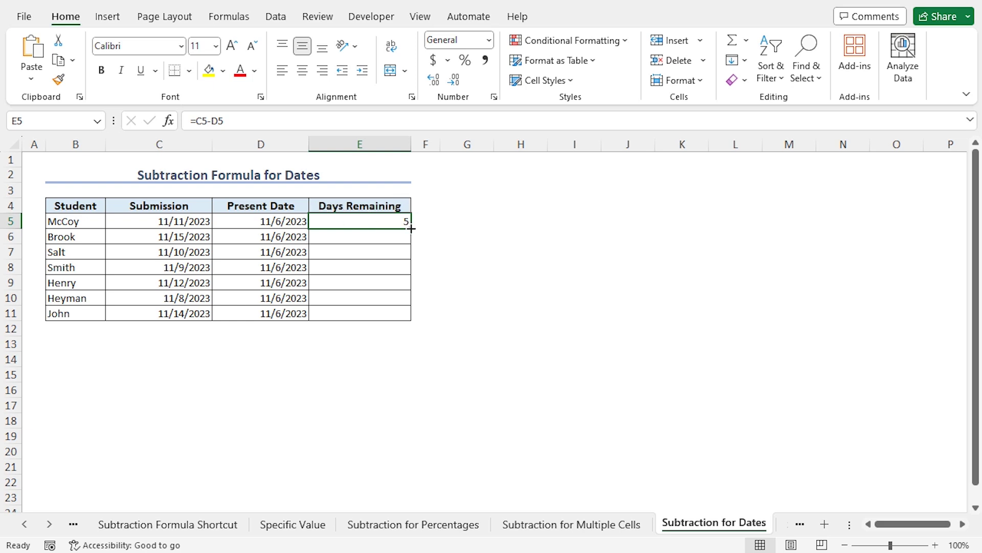
pyautogui.moveTo(411, 228); pyautogui.dragTo(411, 319)
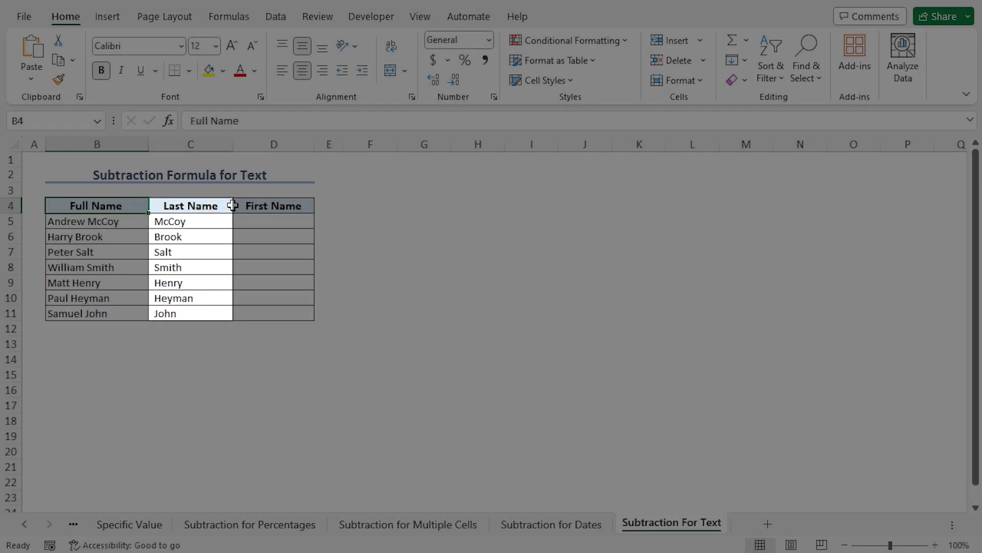
pyautogui.click(229, 207)
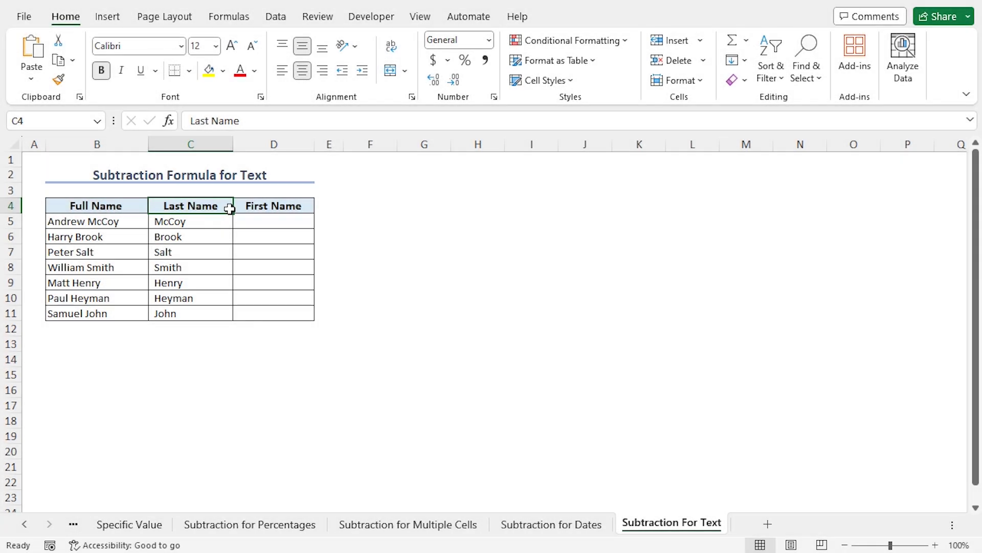
pyautogui.click(300, 207)
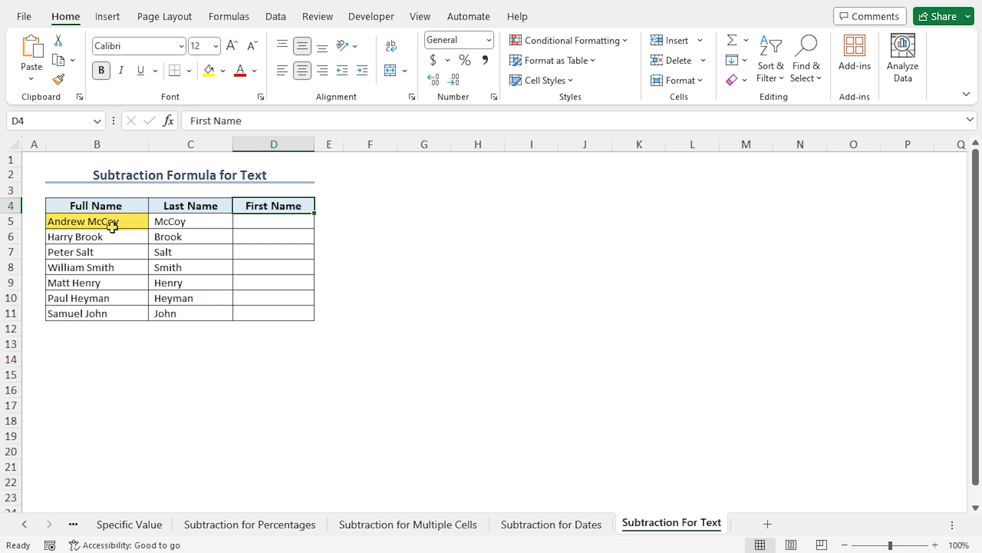
# - Begin a formula in cell D5 with the SUBSTITUTE function nested inside the TRIM function
pyautogui.click(261, 225)
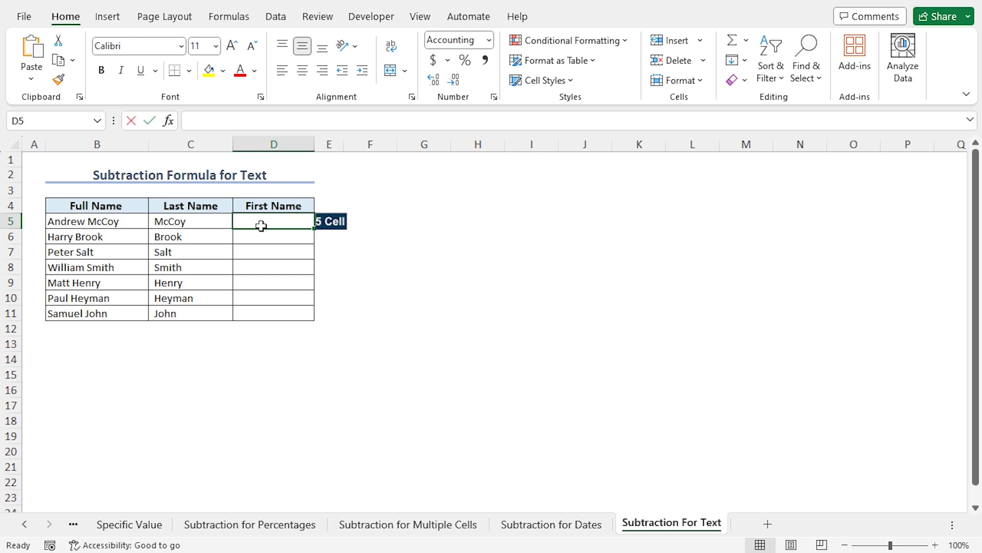
pyautogui.write('=tri')
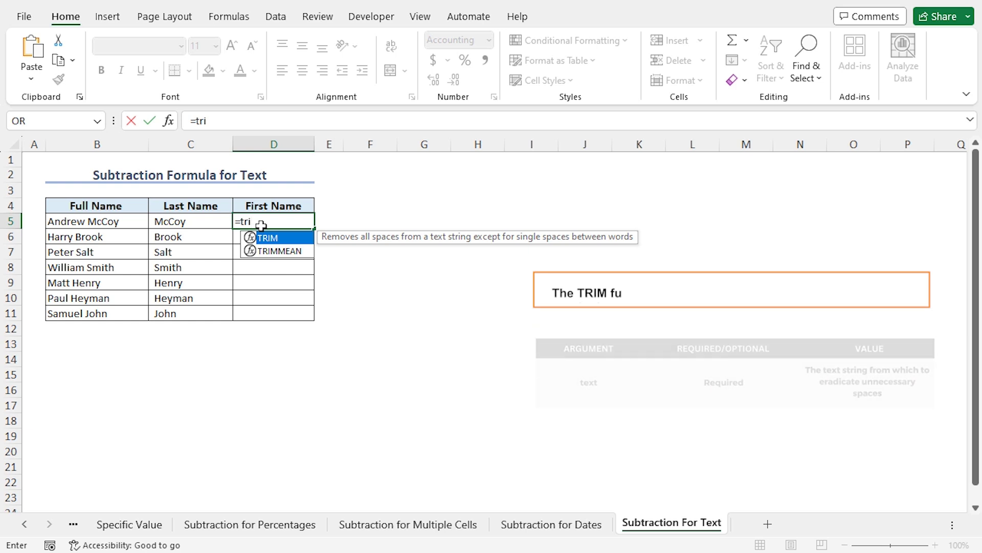
pyautogui.press('Tab')
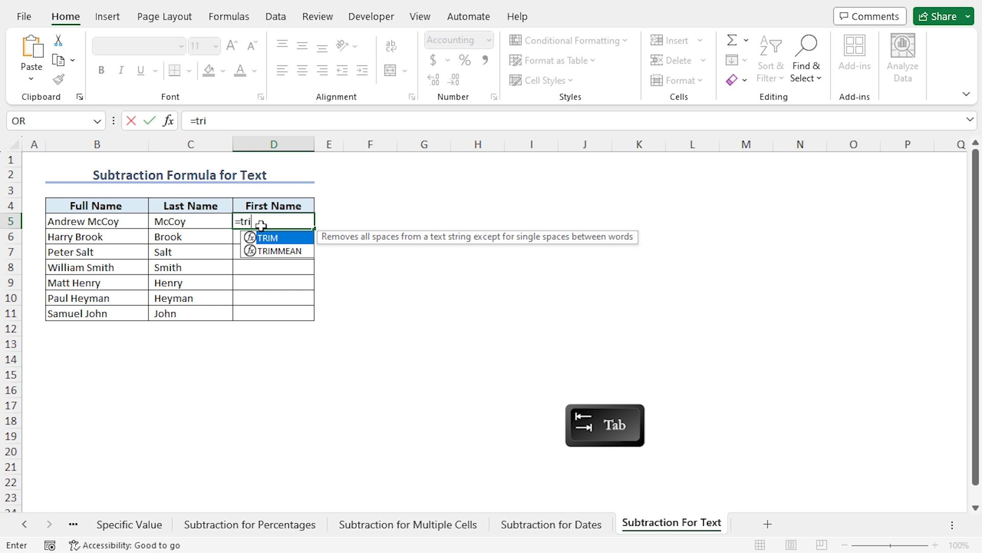
pyautogui.press('Tab')
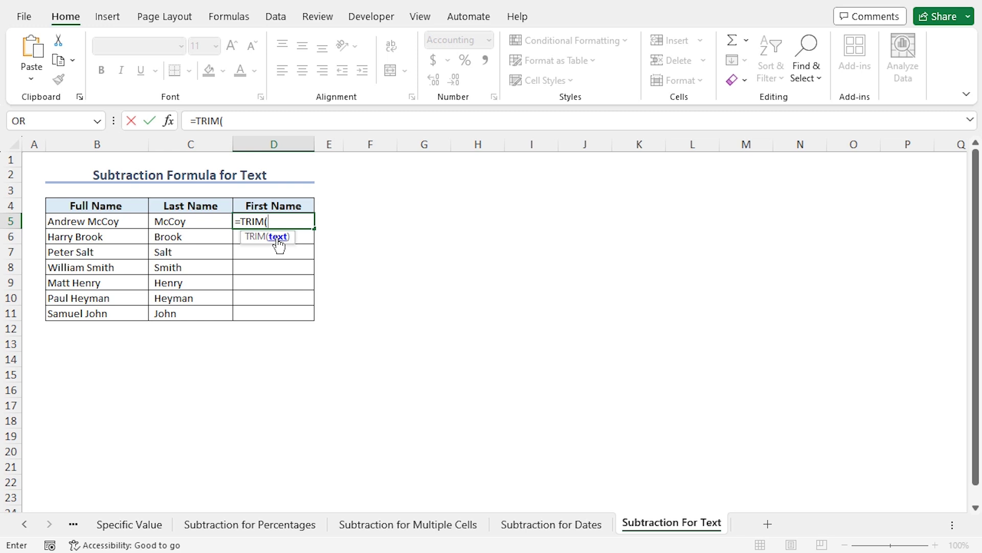
pyautogui.write('sub')
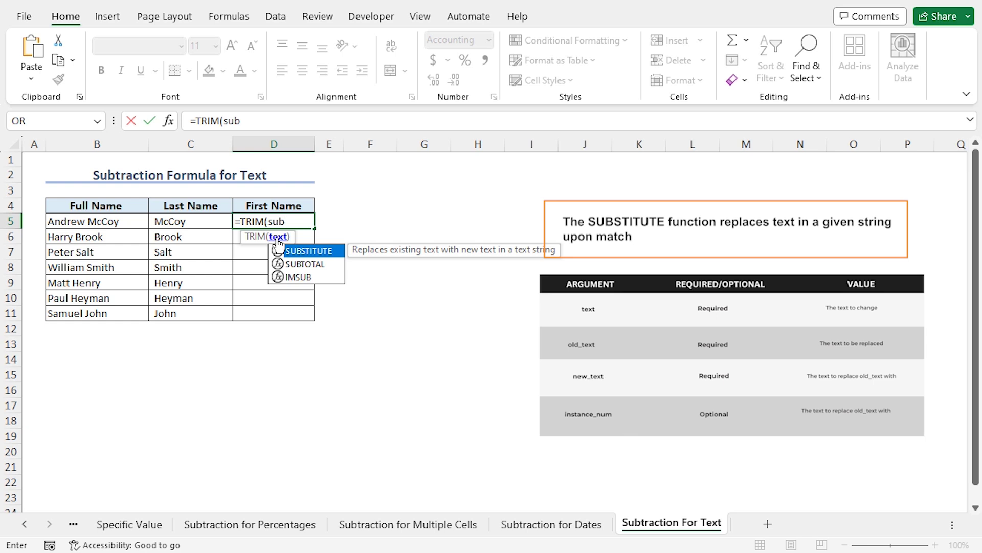
pyautogui.press('Tab')
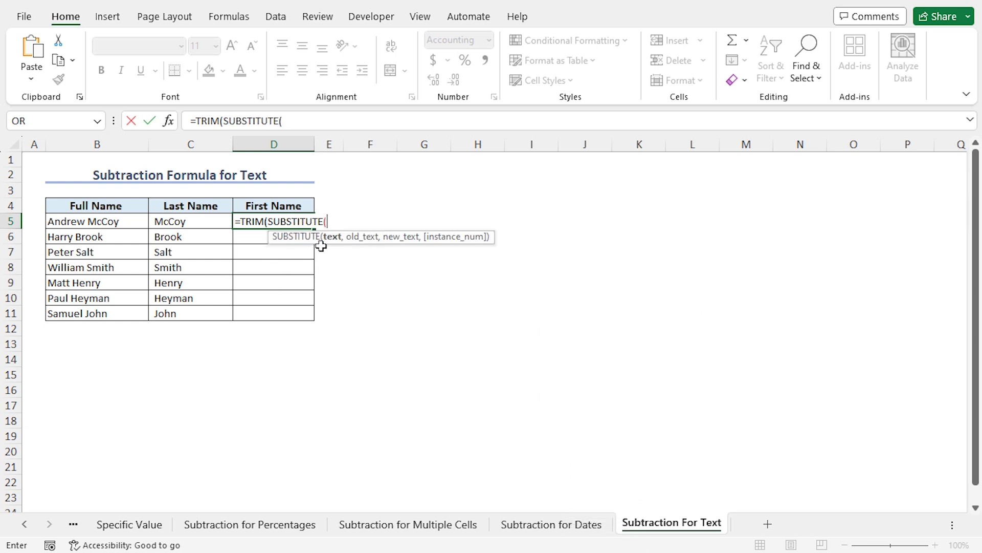
pyautogui.press('Tab')
# - Complete the formula in cell D5 as =TRIM(SUBSTITUTE(B5,C5,"")) and fill it down the First Name column
pyautogui.click(134, 221)
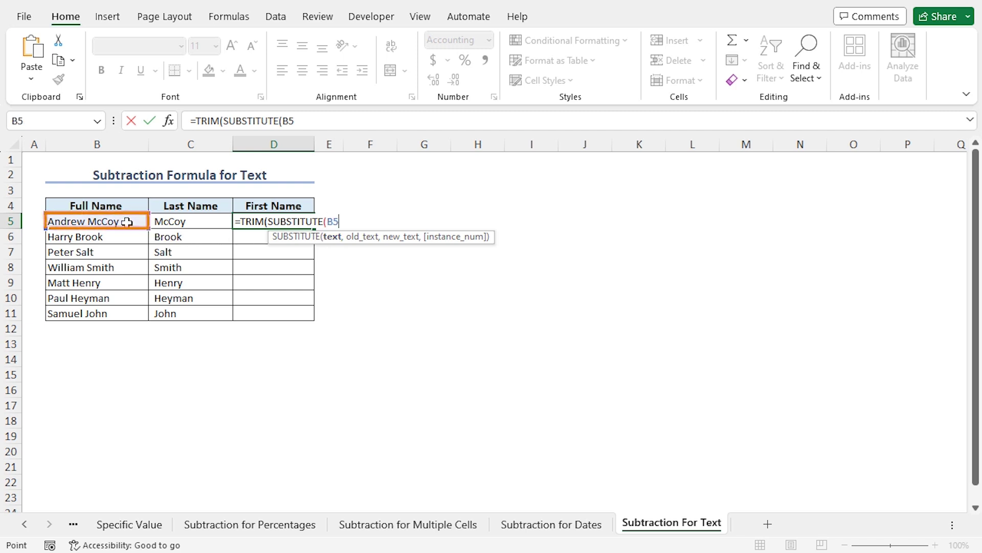
pyautogui.write(',')
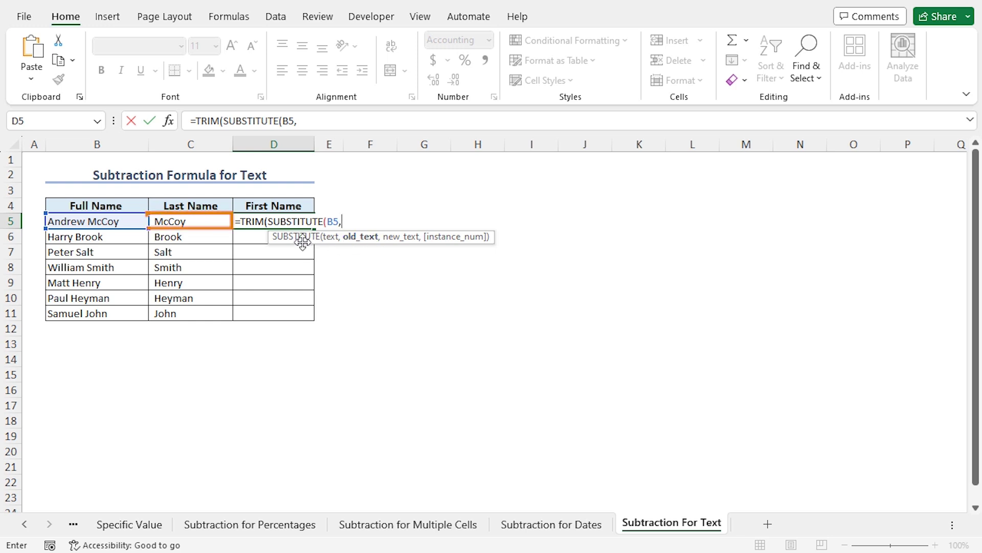
pyautogui.click(200, 222)
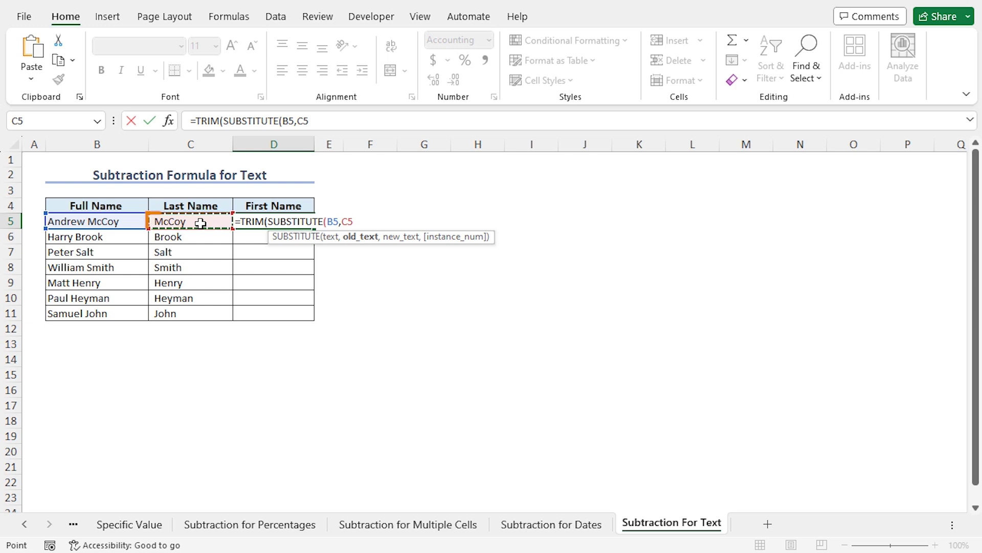
pyautogui.write(',')
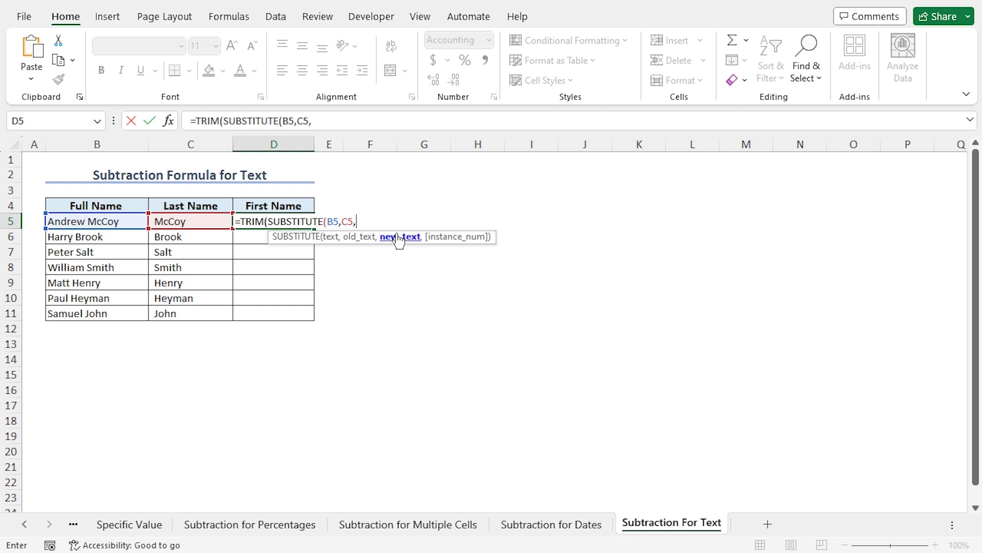
pyautogui.write('"")')
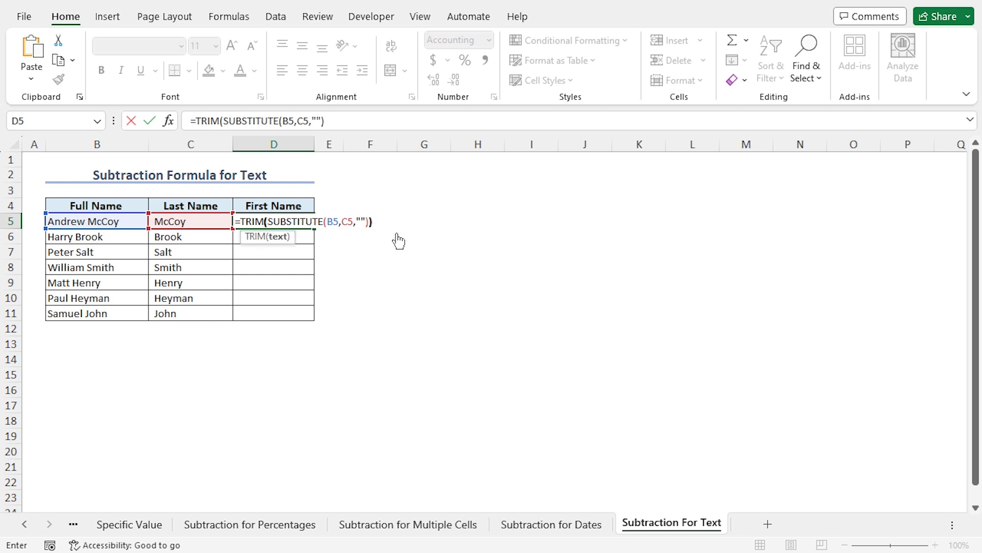
pyautogui.write(')')
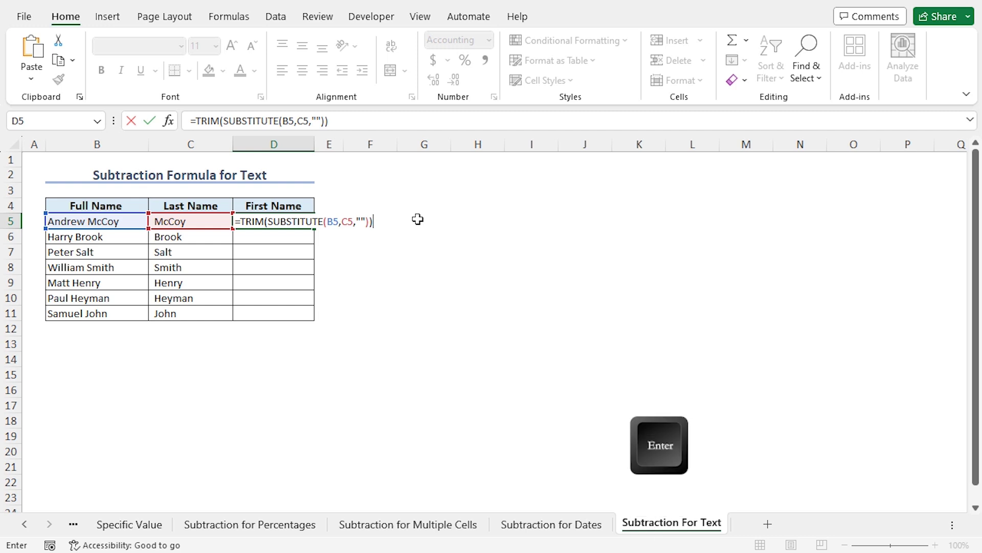
pyautogui.press('Return')
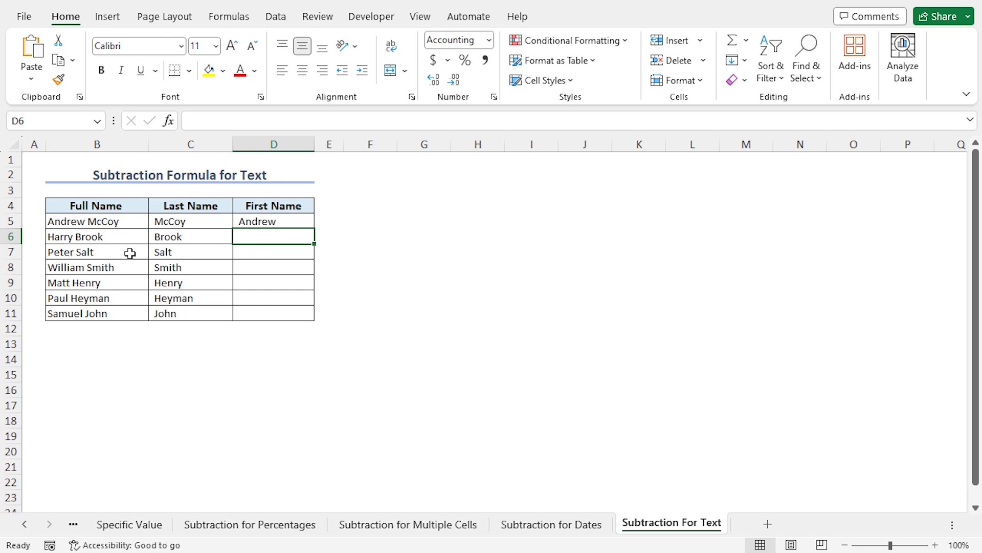
pyautogui.click(295, 213)
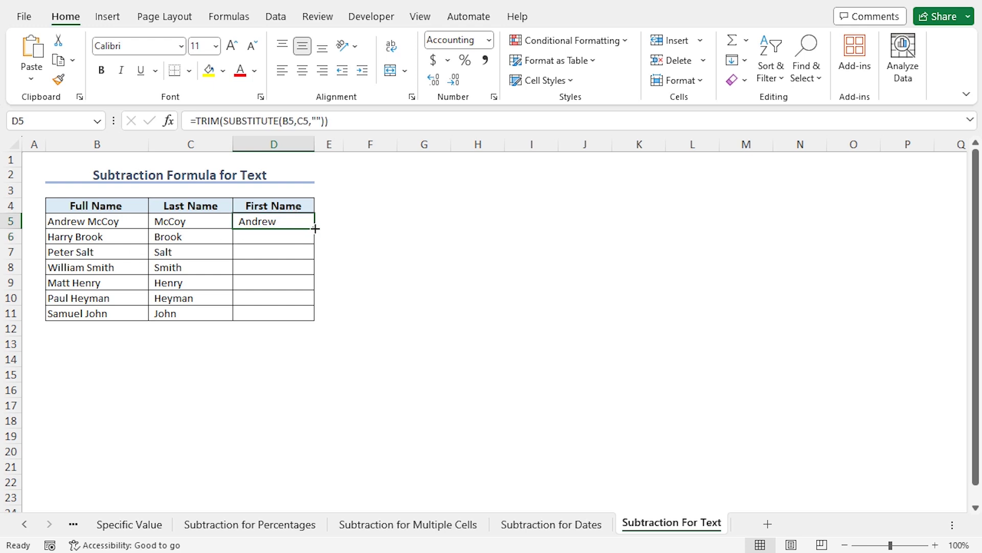
pyautogui.doubleClick(315, 228)
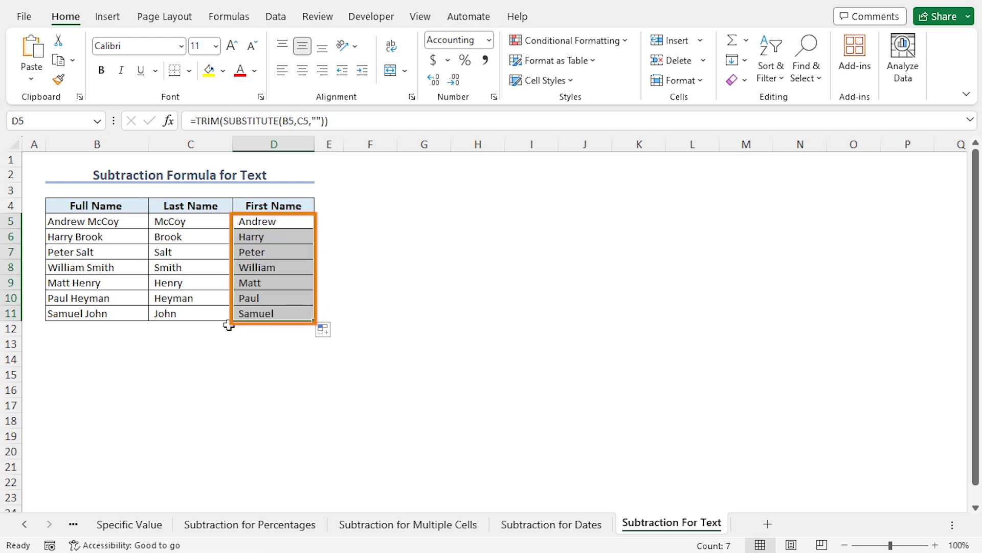